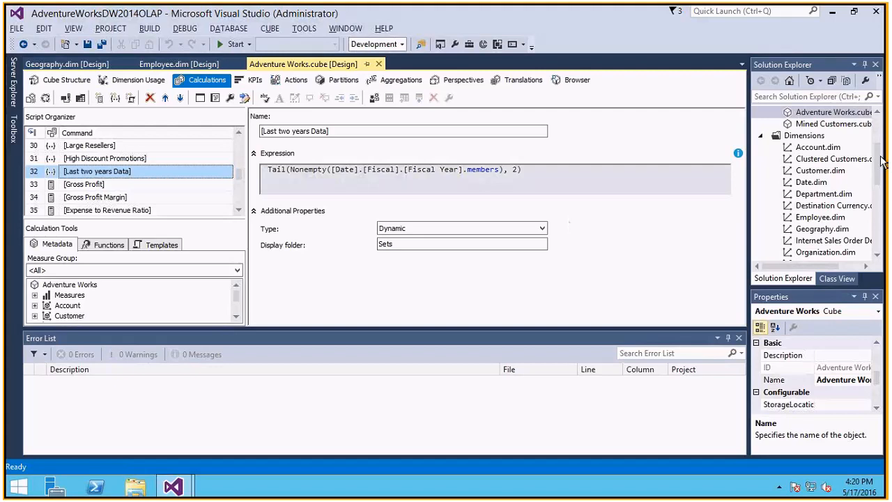
- Look through the OLAP project's cubes and dimensions, and switch to the AW Tabular Model SQL 2014 project
{"action": "left_click_drag", "start_coordinate": [882, 160], "coordinate": [880, 125]}
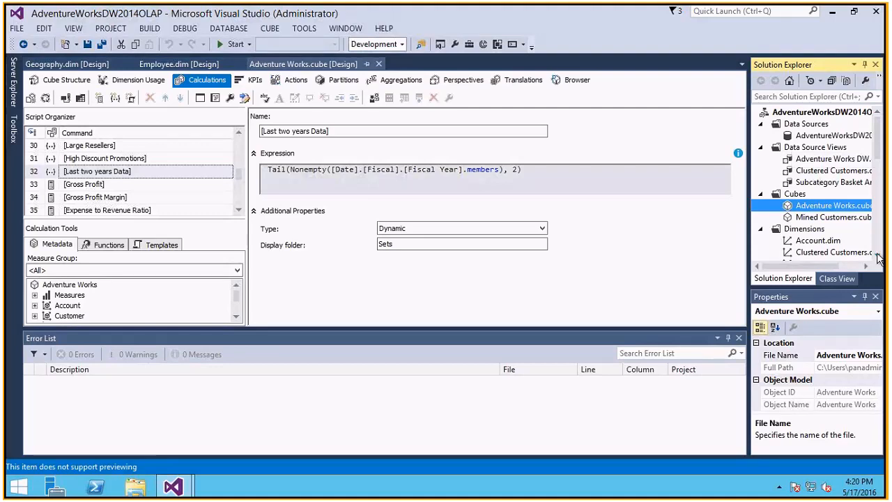
{"action": "scroll", "coordinate": [812, 216], "scroll_direction": "down", "scroll_amount": 2}
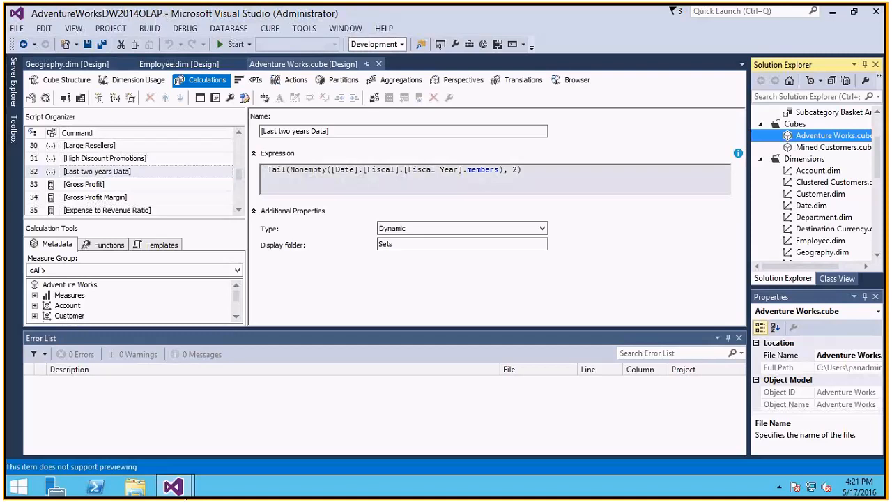
{"action": "mouse_move", "coordinate": [179, 486]}
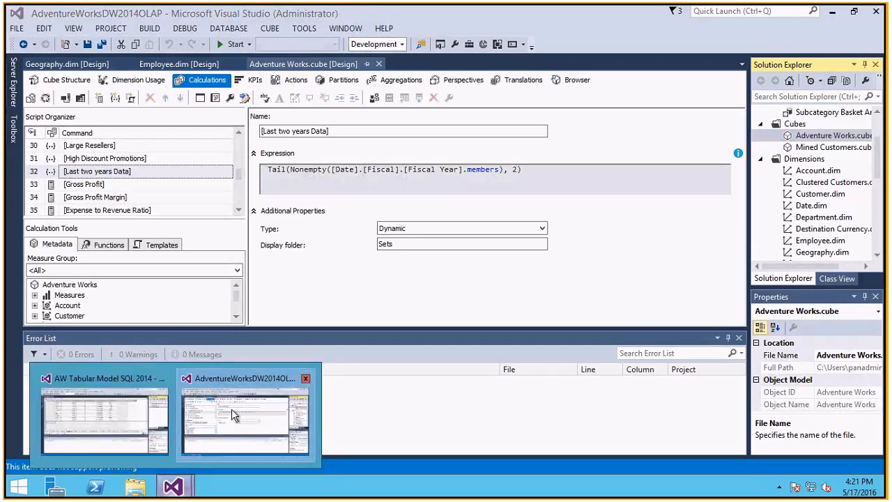
{"action": "mouse_move", "coordinate": [126, 415]}
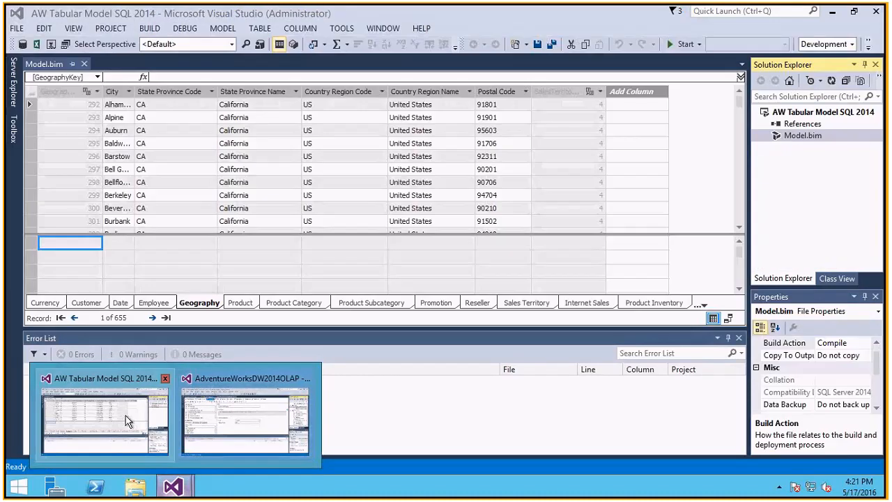
{"action": "left_click", "coordinate": [126, 416]}
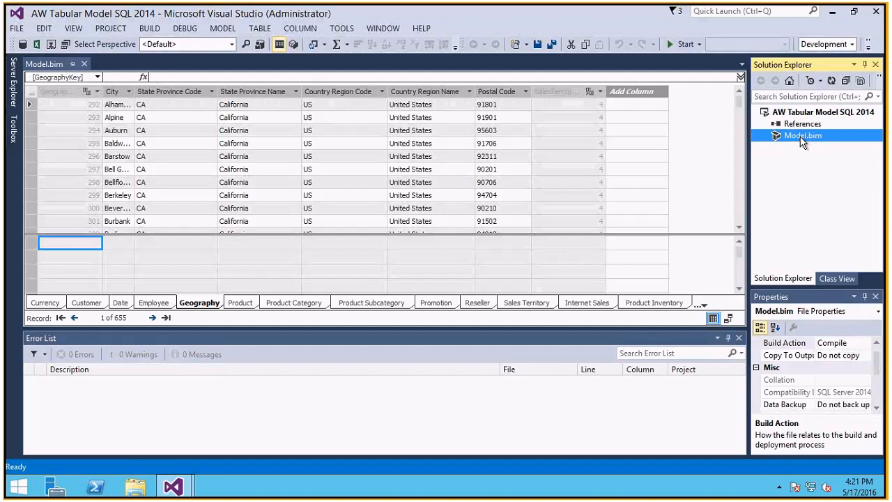
{"action": "key", "text": "alt+Tab"}
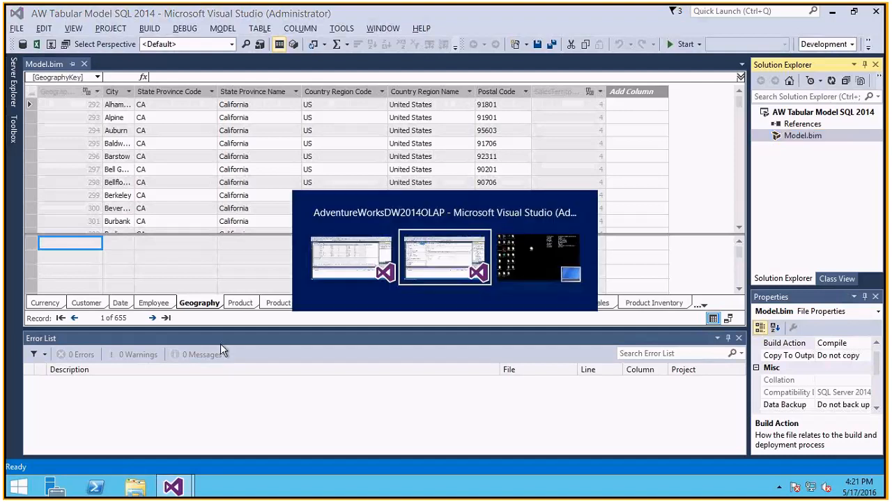
{"action": "key", "text": "alt+Tab"}
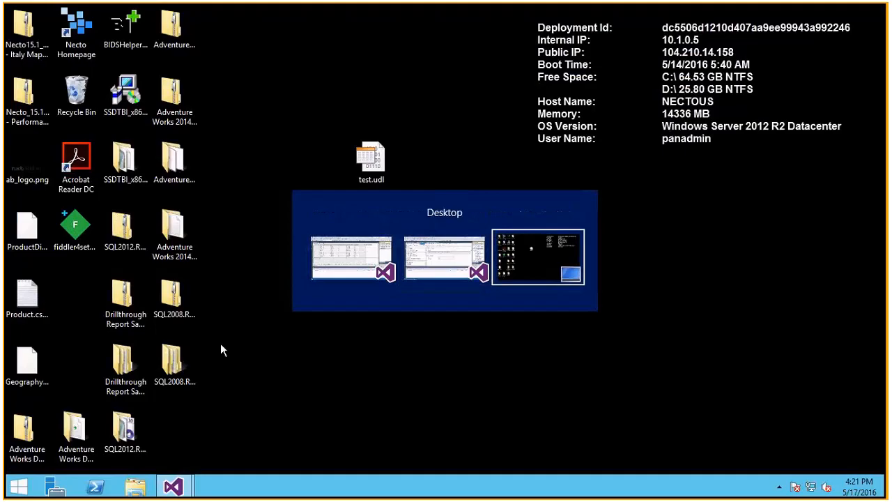
{"action": "key", "text": "alt+Tab"}
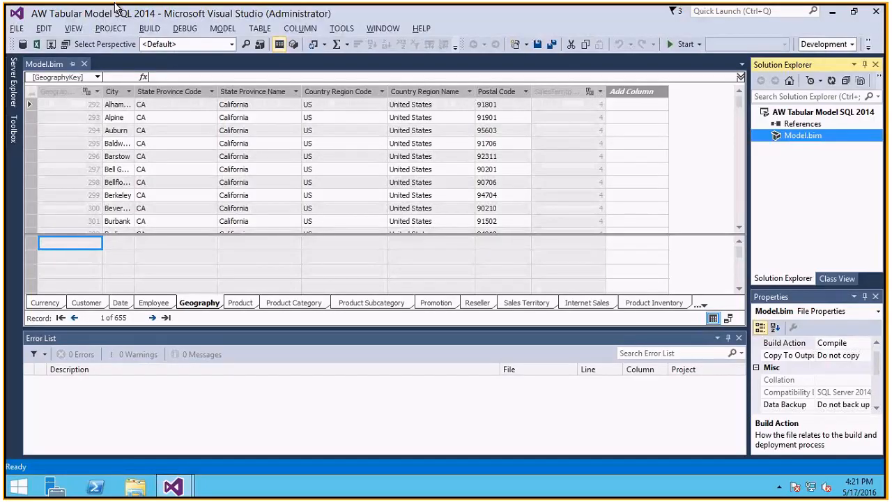
{"action": "mouse_move", "coordinate": [634, 18]}
{"action": "left_click", "coordinate": [575, 12]}
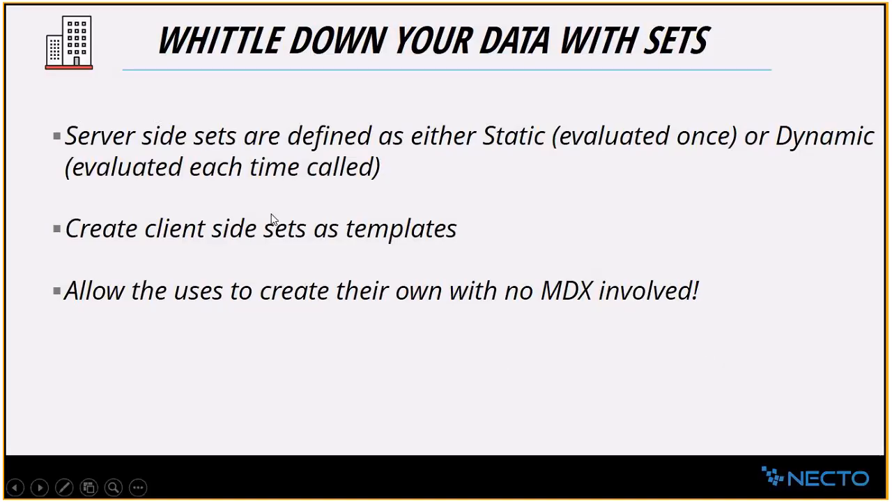
{"action": "key", "text": "alt+Tab"}
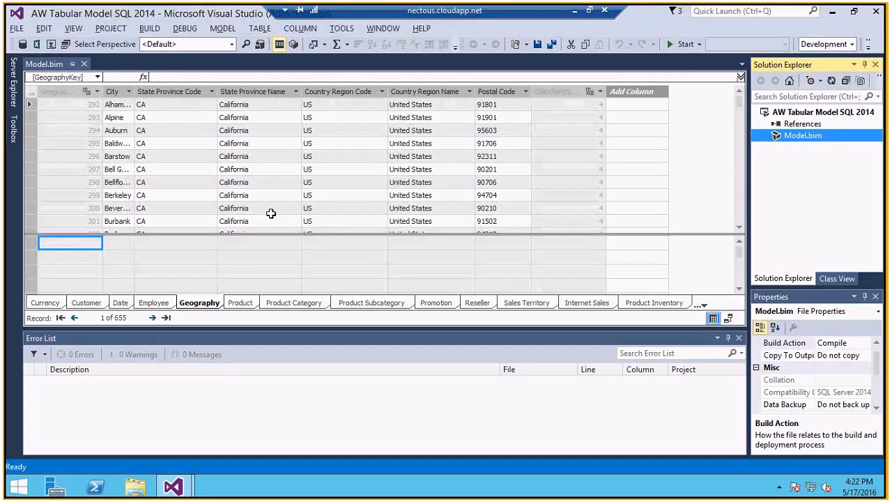
- Switch to the AdventureWorksDW2014OLAP project and examine the expression of the Last two years Data set
{"action": "mouse_move", "coordinate": [172, 487]}
{"action": "left_click", "coordinate": [248, 413]}
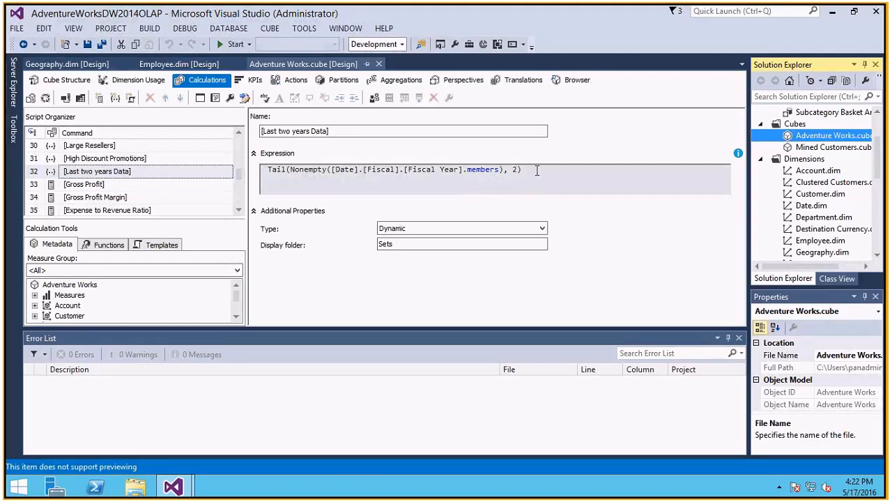
{"action": "left_click_drag", "start_coordinate": [537, 170], "coordinate": [262, 178]}
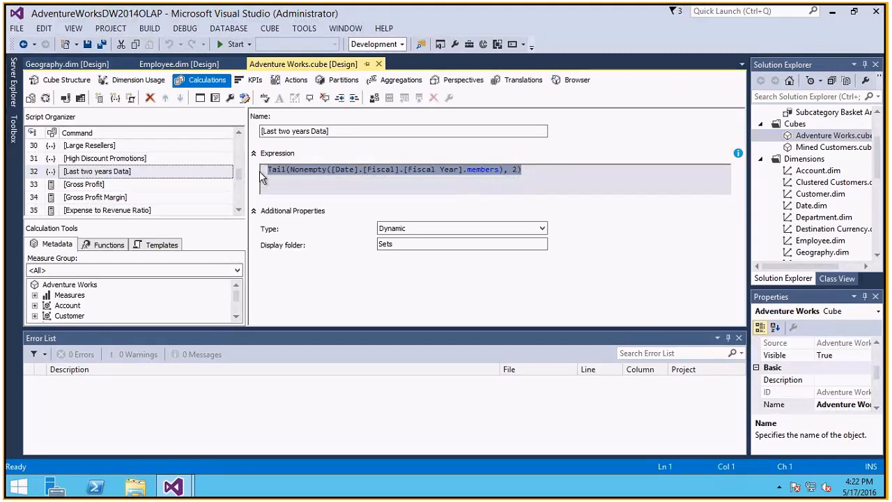
{"action": "left_click", "coordinate": [560, 177]}
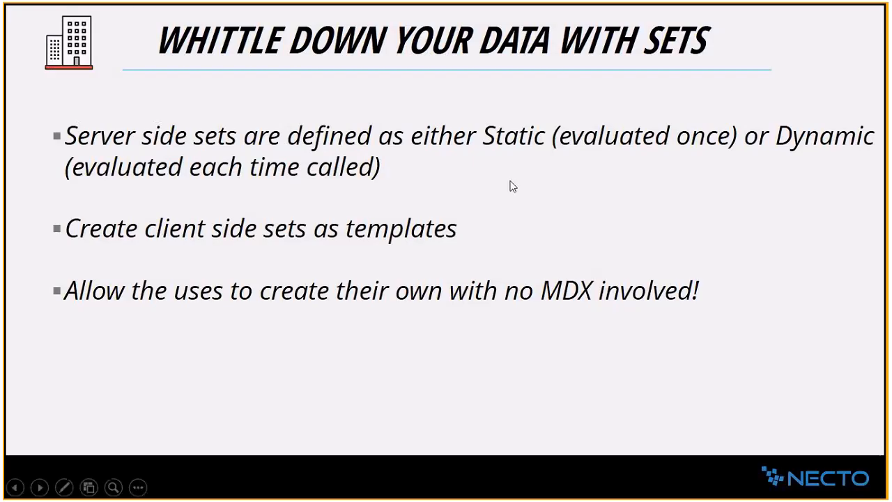
- Switch to the Necto workboard and view the data source details of the AW 2014 Origin OLAP grid
{"action": "key", "text": "alt+Tab"}
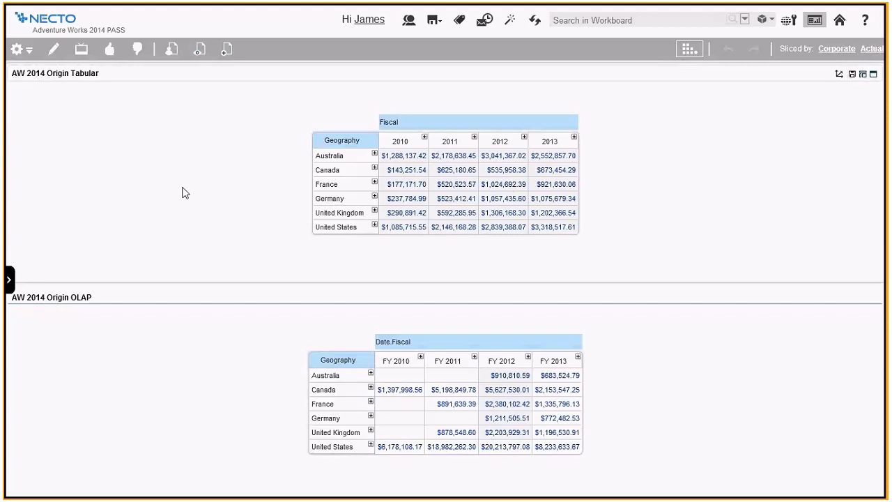
{"action": "mouse_move", "coordinate": [17, 77]}
{"action": "mouse_move", "coordinate": [32, 299]}
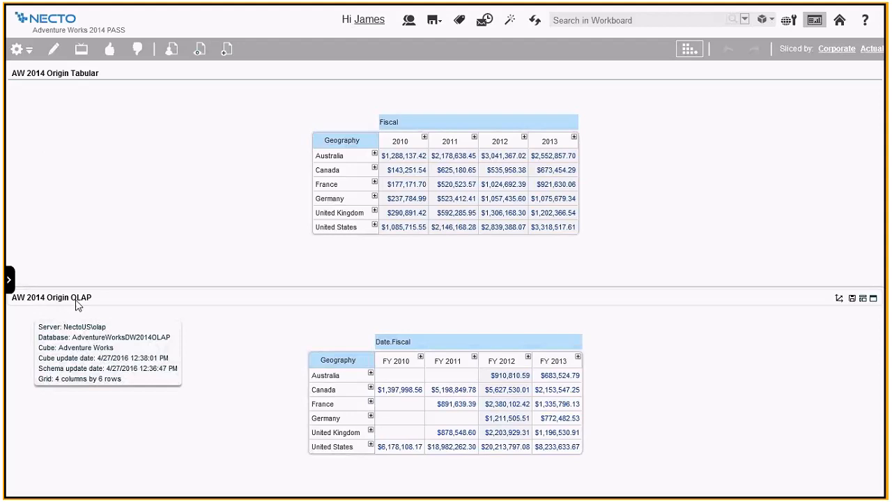
- Replace Date.Fiscal in the AW 2014 Origin OLAP grid with the Last two years Data set
{"action": "left_click", "coordinate": [414, 342]}
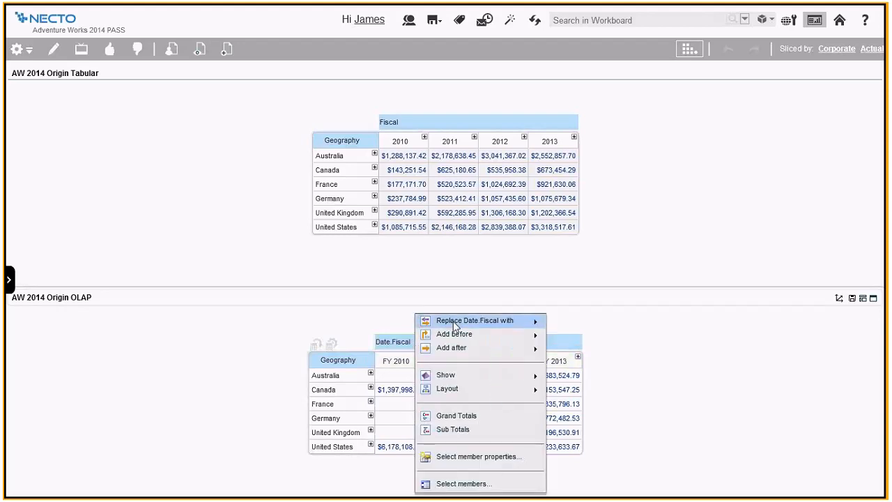
{"action": "mouse_move", "coordinate": [457, 322]}
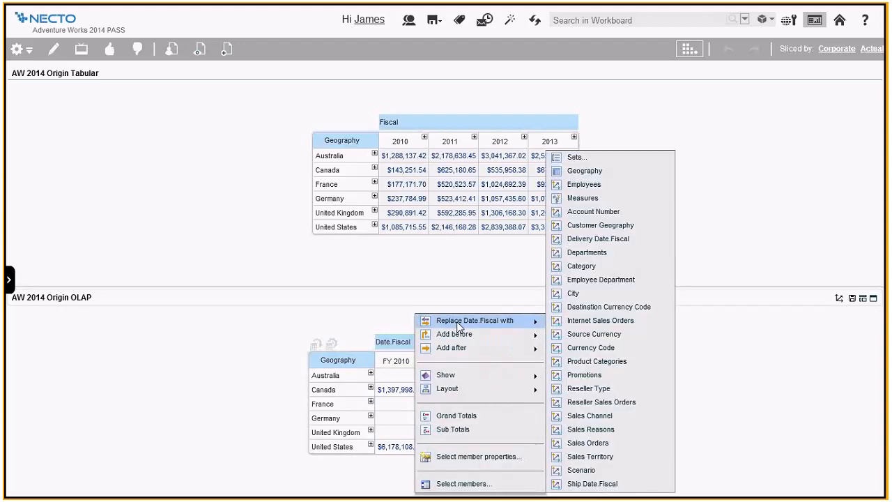
{"action": "left_click", "coordinate": [578, 158]}
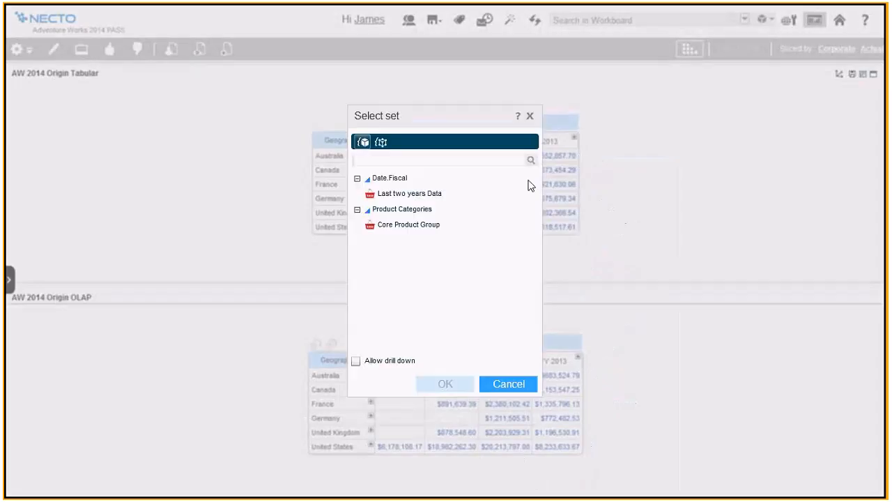
{"action": "left_click", "coordinate": [403, 195]}
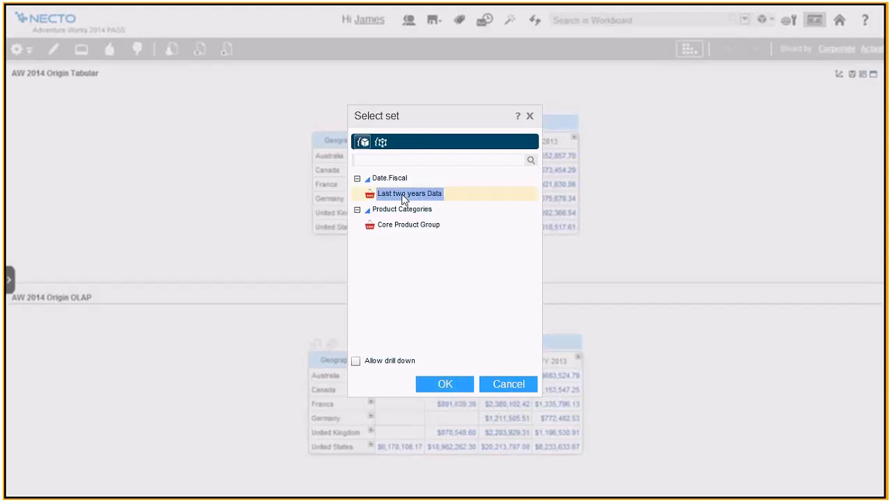
{"action": "left_click", "coordinate": [453, 382]}
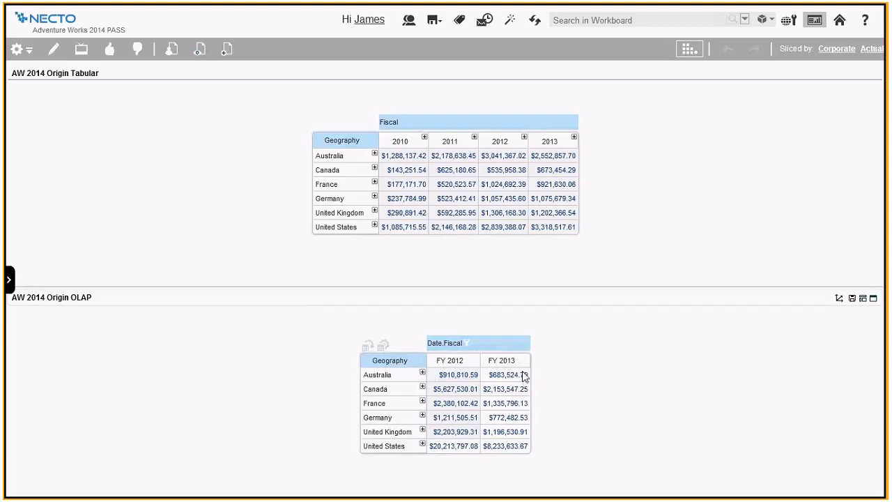
- Remove the set filter from Date.Fiscal and reapply the Last two years Data set with drill down allowed
{"action": "left_click", "coordinate": [467, 344]}
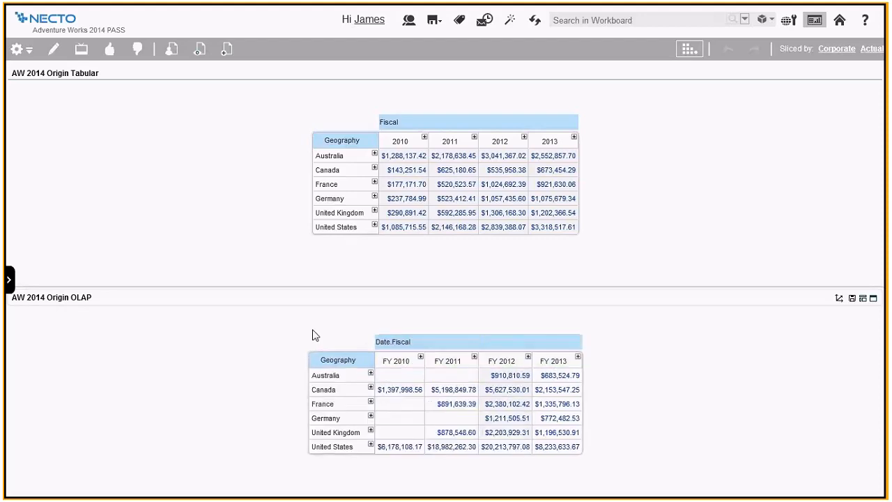
{"action": "left_click", "coordinate": [415, 342]}
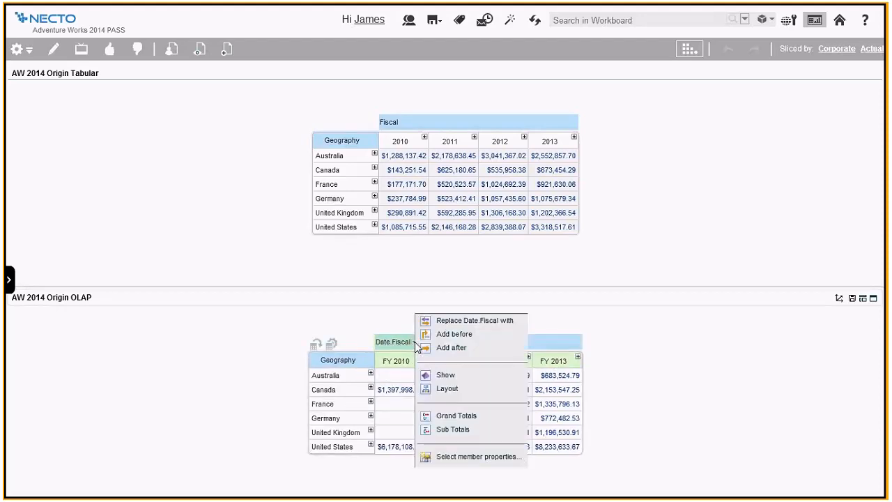
{"action": "mouse_move", "coordinate": [446, 321]}
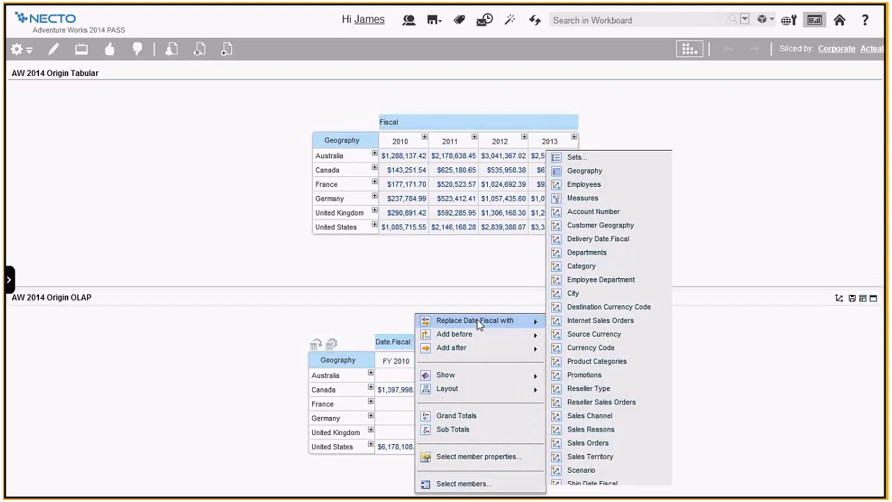
{"action": "left_click", "coordinate": [596, 160]}
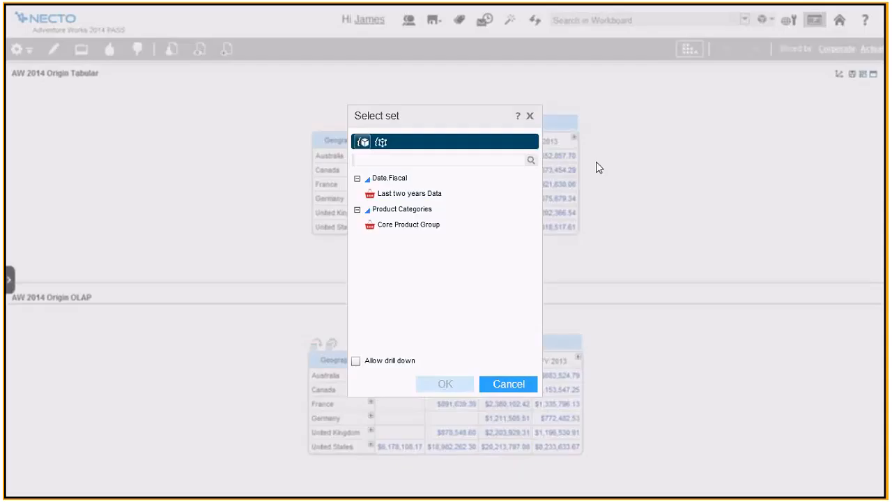
{"action": "left_click", "coordinate": [410, 194]}
{"action": "left_click", "coordinate": [355, 361]}
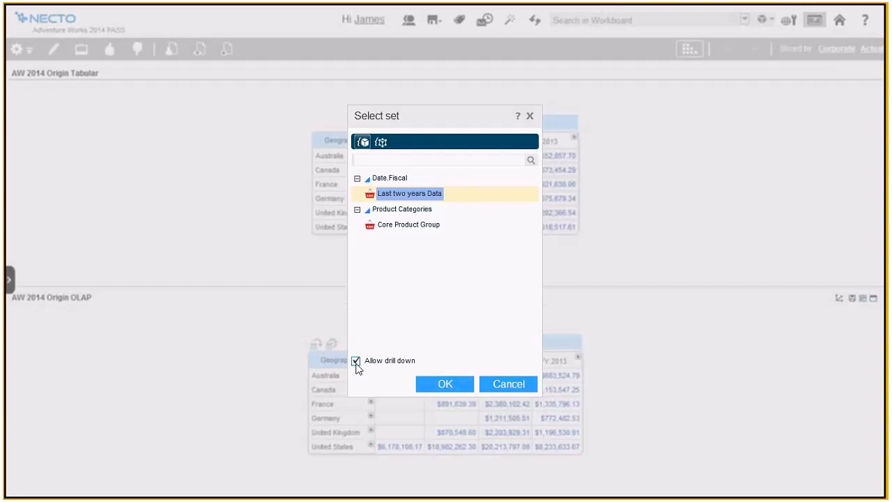
{"action": "left_click", "coordinate": [446, 385]}
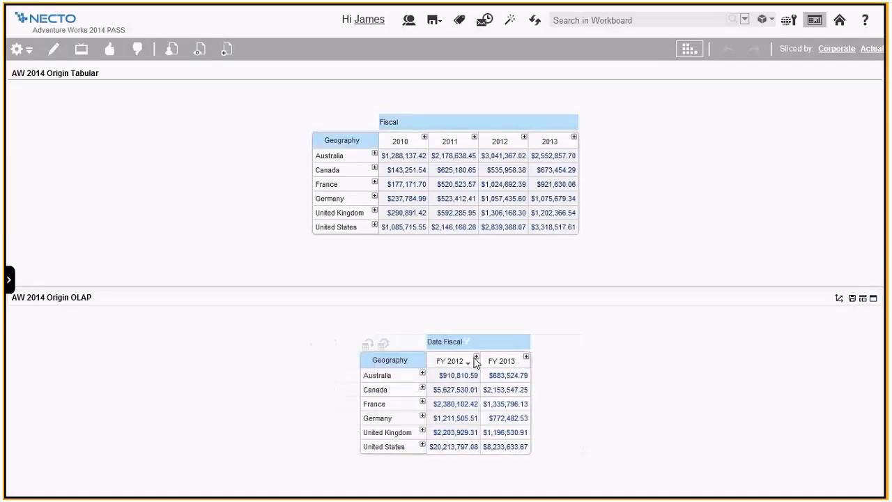
- Drill down into FY 2012 and H2 FY 2012 in the OLAP grid, and remove the set filter from Date.Fiscal
{"action": "left_click", "coordinate": [476, 357]}
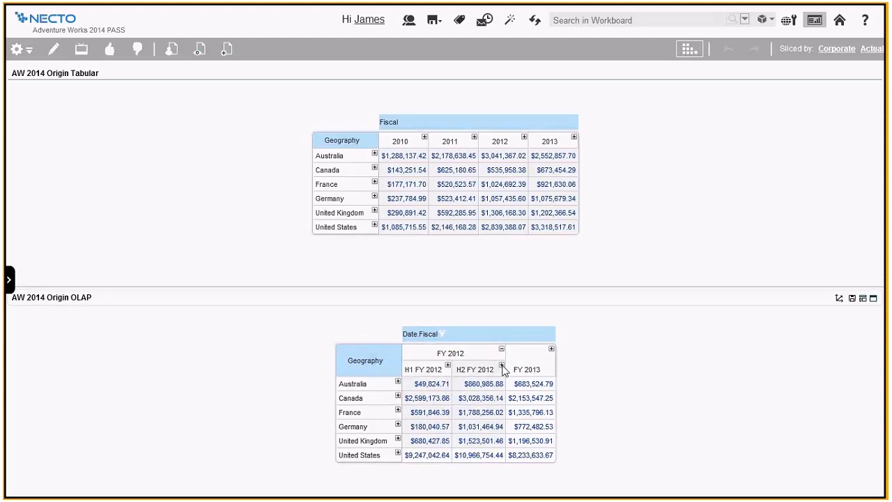
{"action": "left_click", "coordinate": [502, 366]}
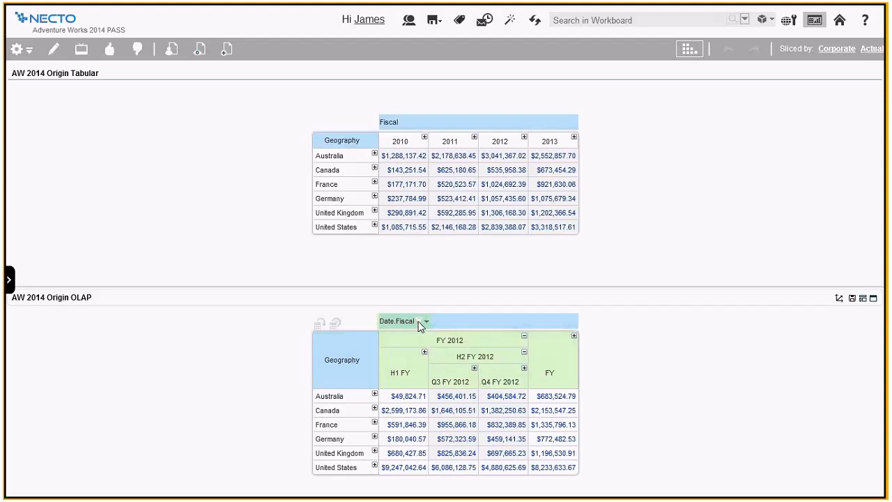
{"action": "left_click", "coordinate": [419, 322]}
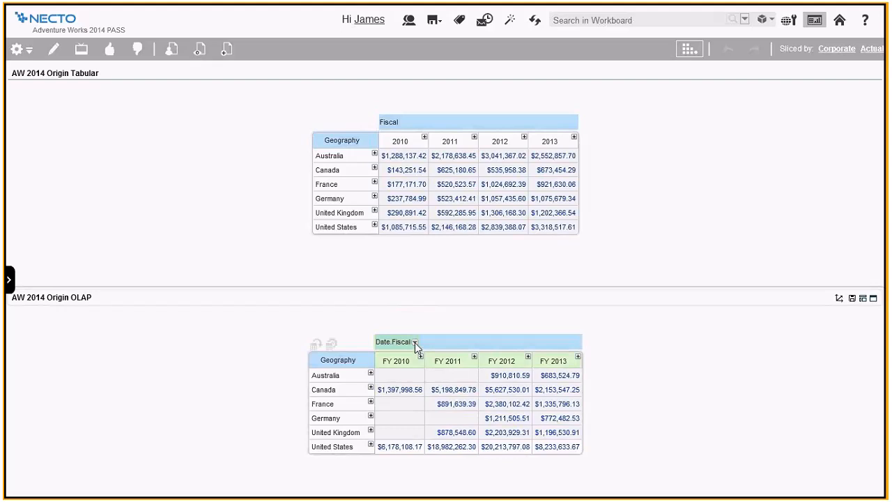
{"action": "right_click", "coordinate": [416, 342]}
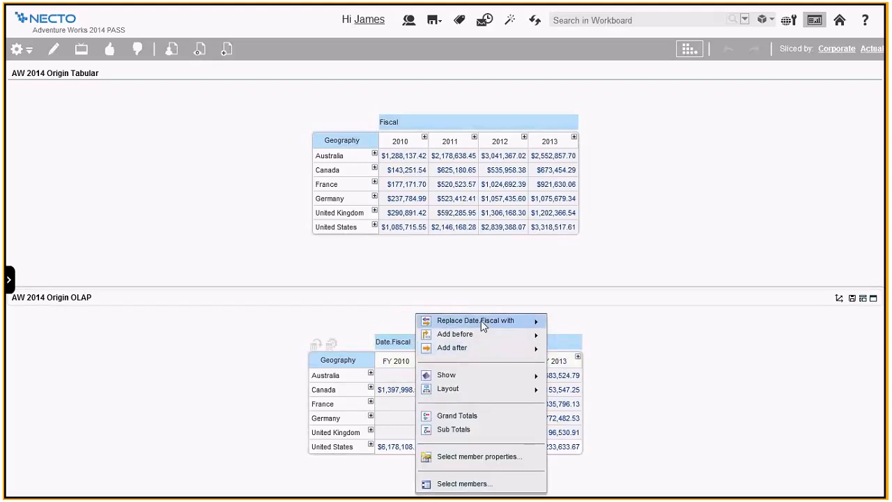
{"action": "mouse_move", "coordinate": [482, 325]}
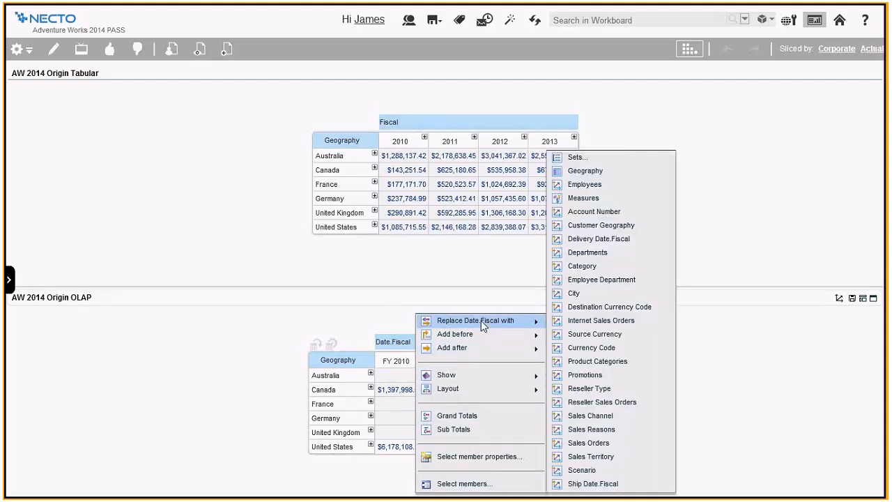
{"action": "key", "text": "Escape"}
- Open the member selection for Date.Fiscal in the OLAP grid and add FY 2012 and FY 2013 to the selected members
{"action": "right_click", "coordinate": [416, 342]}
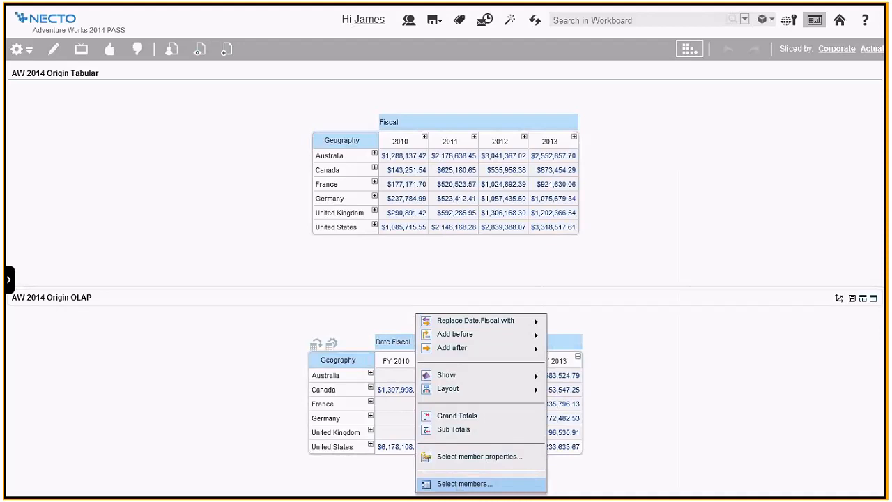
{"action": "left_click", "coordinate": [461, 484]}
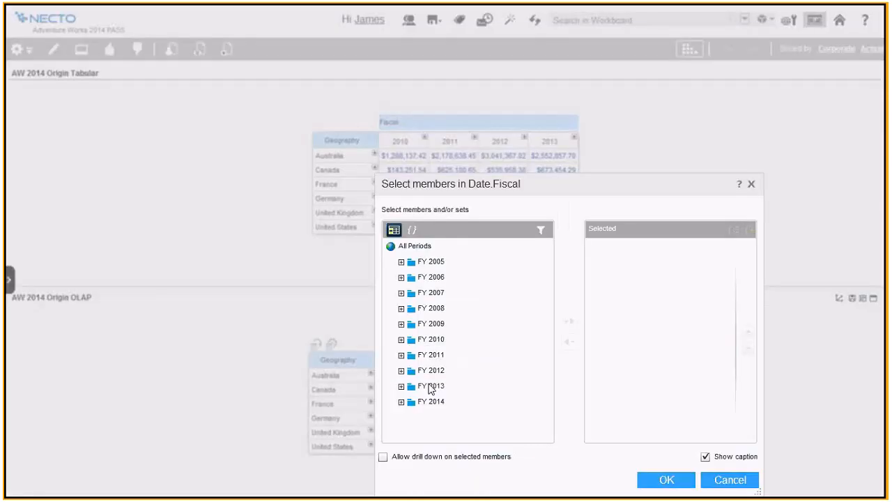
{"action": "left_click", "coordinate": [431, 386]}
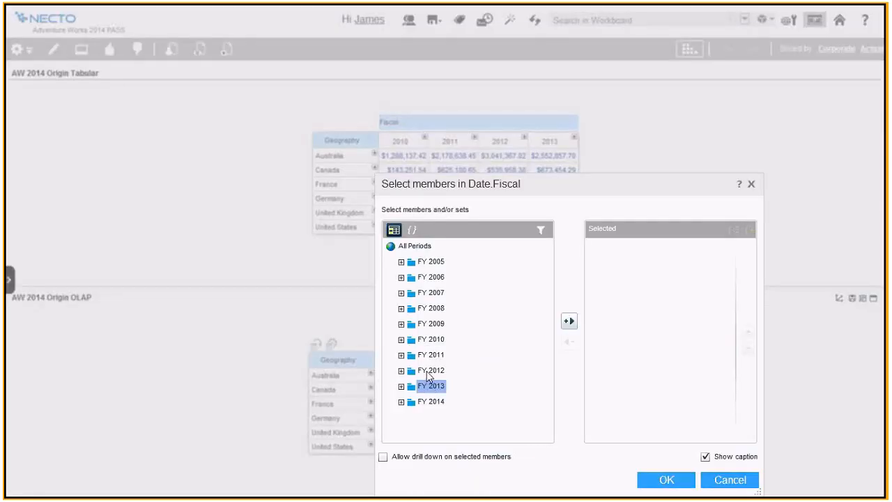
{"action": "left_click", "coordinate": [429, 371], "text": "ctrl"}
{"action": "left_click", "coordinate": [569, 321]}
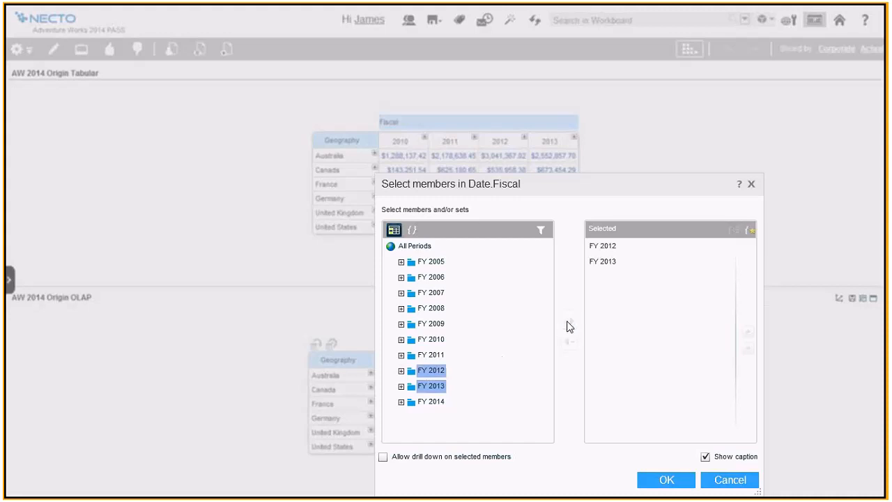
- Save the selected fiscal years as a public set named BI, and close the member selection without applying it
{"action": "left_click", "coordinate": [751, 230]}
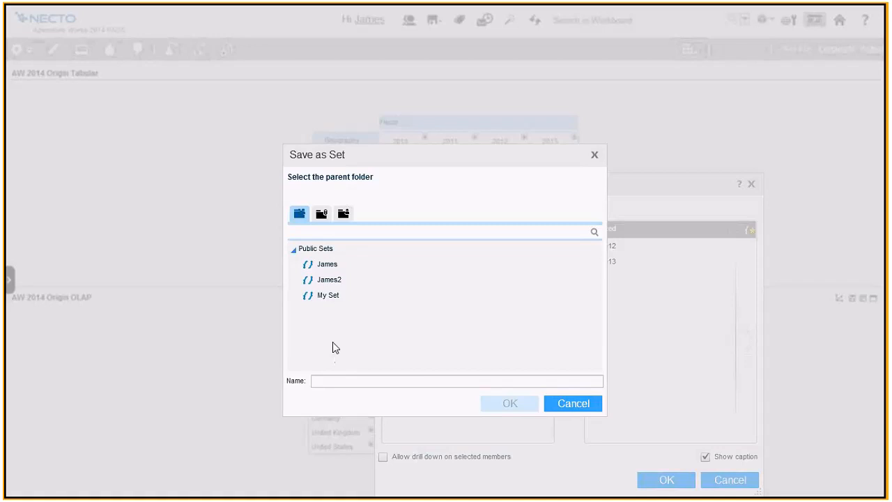
{"action": "type", "text": "BI"}
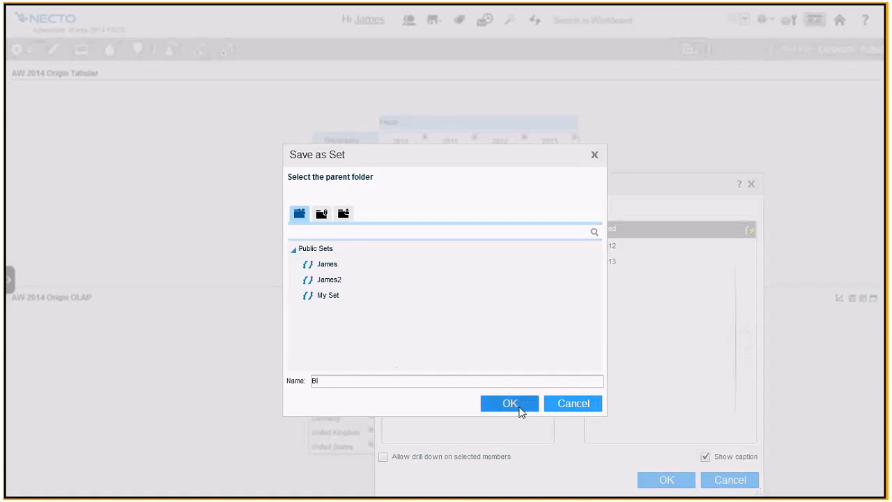
{"action": "left_click", "coordinate": [519, 410]}
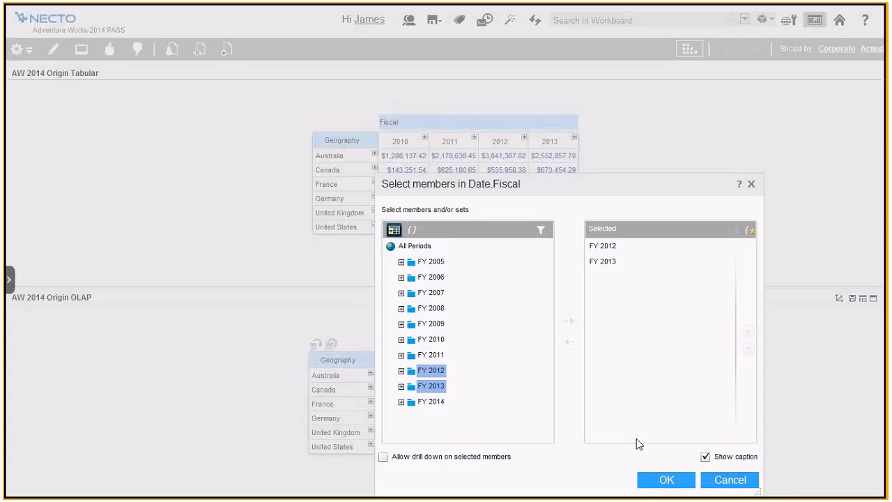
{"action": "left_click", "coordinate": [744, 484]}
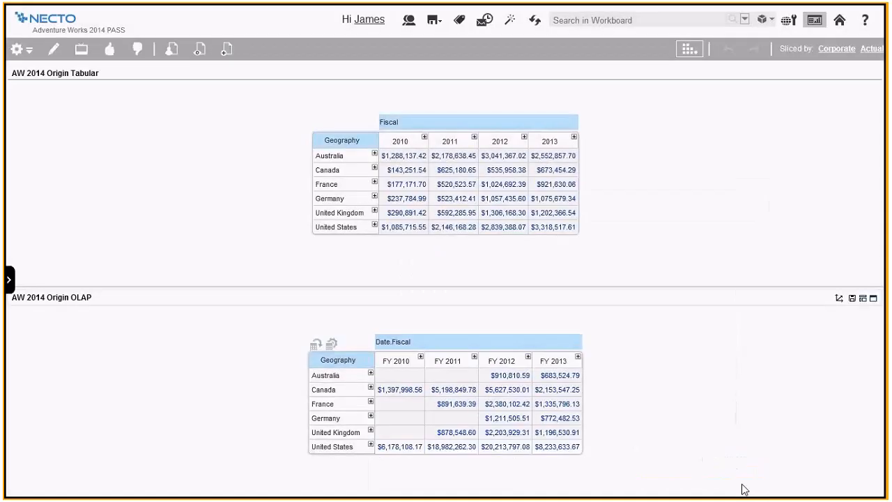
- Reopen the member selection for Date.Fiscal in the OLAP grid and add the public set BI to the selected members
{"action": "right_click", "coordinate": [415, 341]}
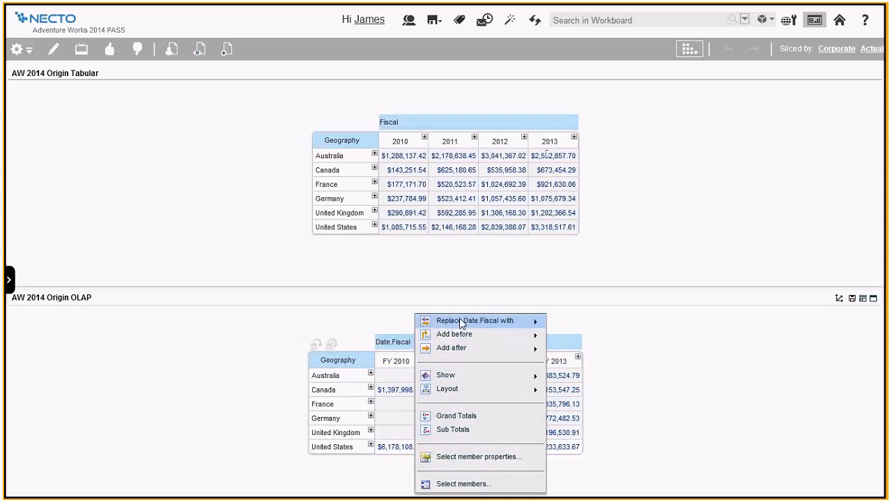
{"action": "left_click", "coordinate": [471, 485]}
{"action": "left_click", "coordinate": [412, 230]}
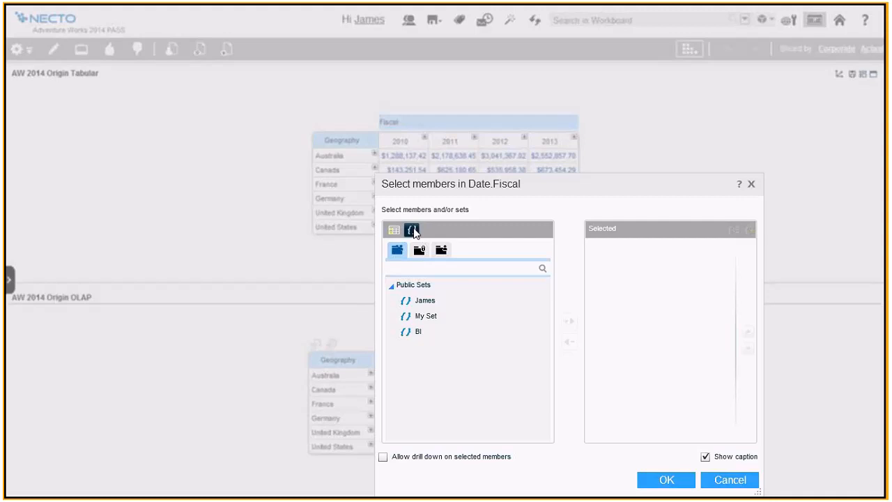
{"action": "left_click", "coordinate": [419, 333]}
{"action": "left_click", "coordinate": [572, 323]}
- Expand the BI set into FY 2012 and FY 2013, allow drill down on the selected members, and apply the selection
{"action": "left_click", "coordinate": [653, 247]}
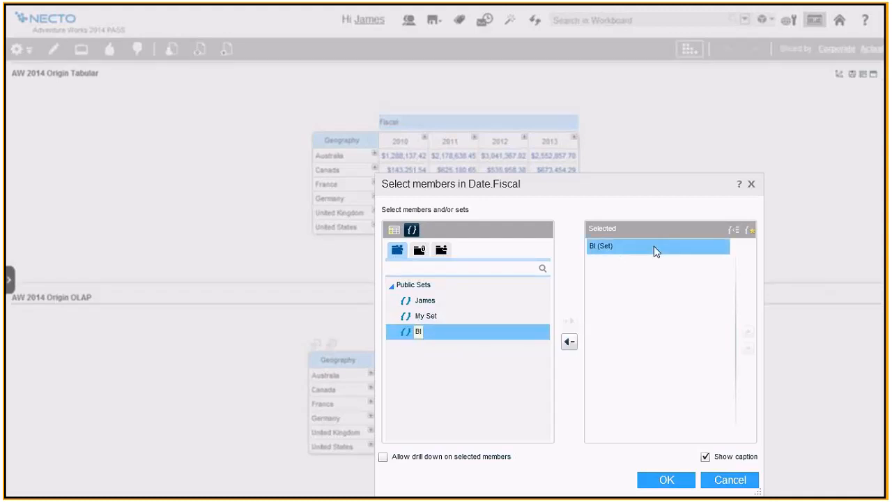
{"action": "left_click", "coordinate": [738, 230]}
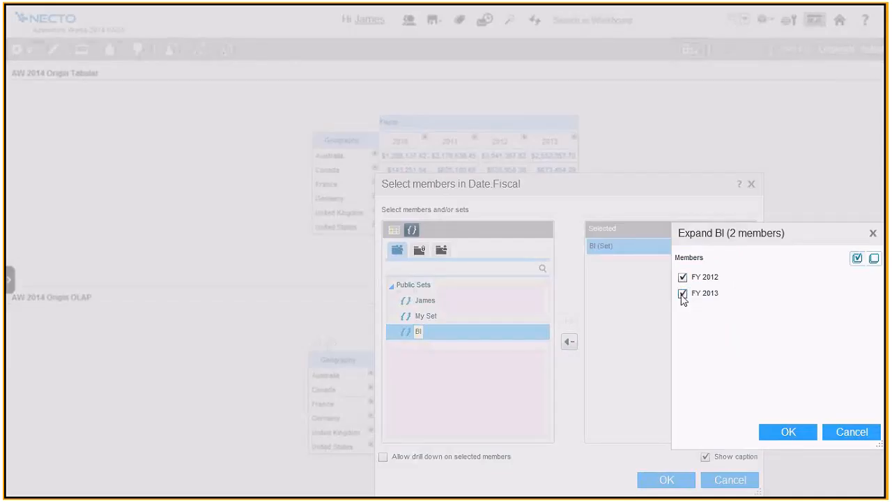
{"action": "left_click", "coordinate": [797, 431]}
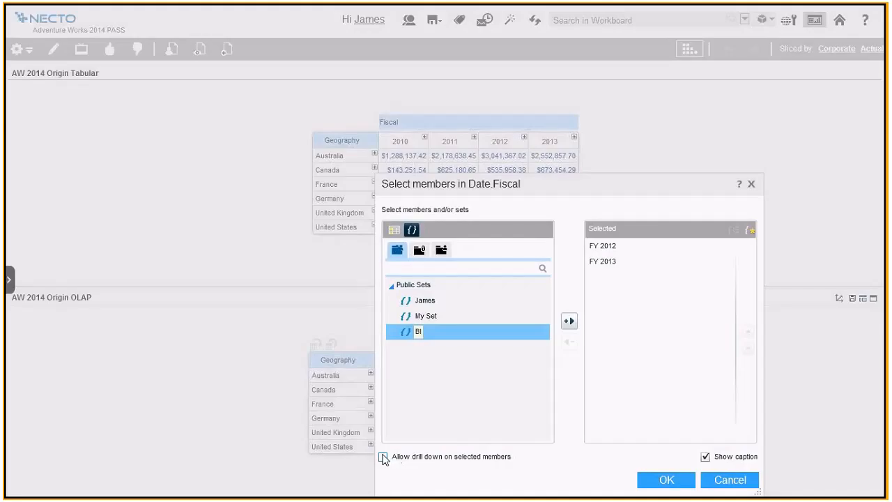
{"action": "left_click", "coordinate": [383, 458]}
{"action": "left_click", "coordinate": [669, 480]}
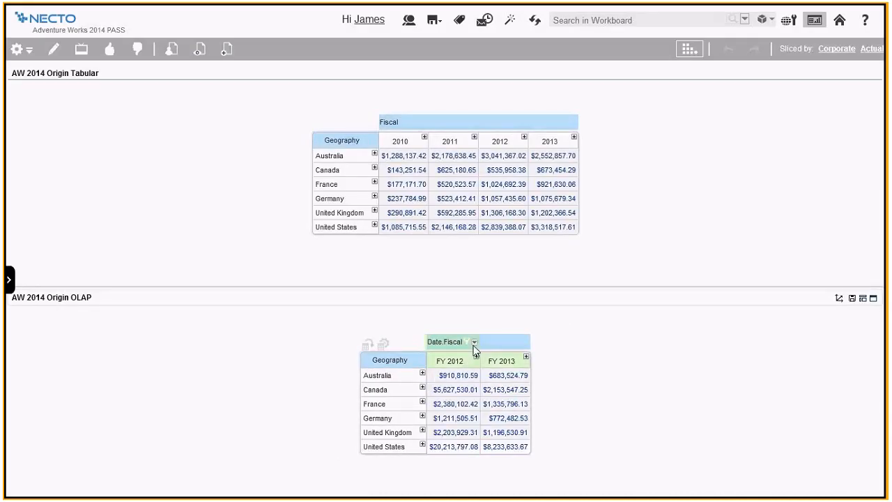
{"action": "left_click", "coordinate": [474, 343]}
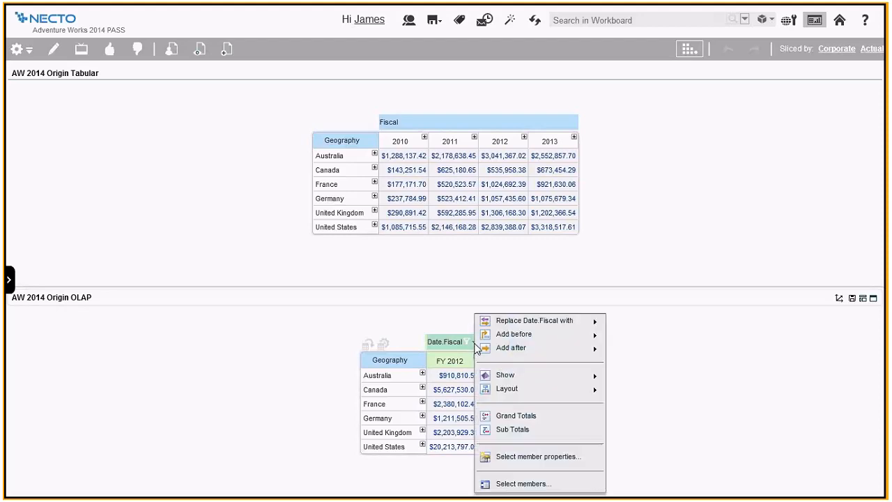
{"action": "mouse_move", "coordinate": [514, 320]}
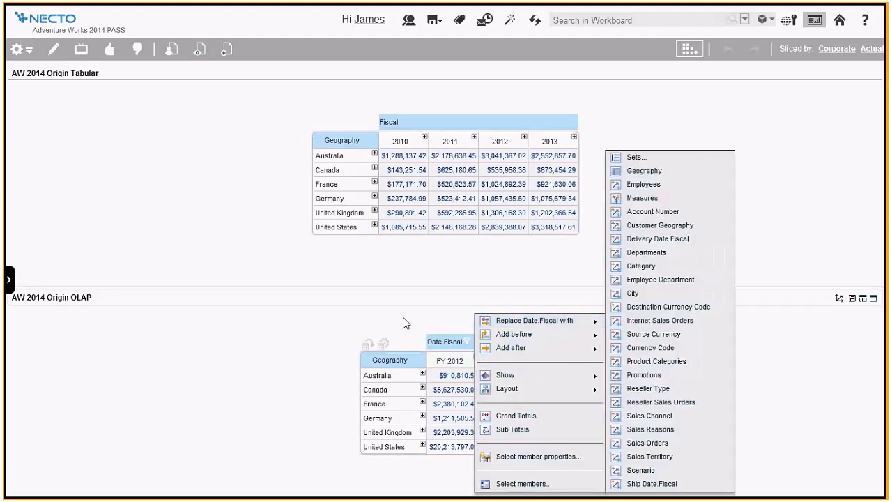
{"action": "left_click", "coordinate": [325, 333]}
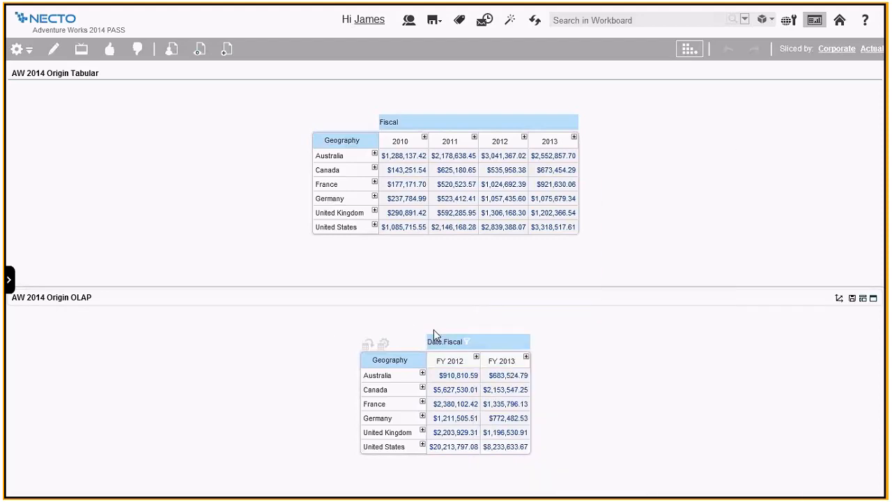
- Examine the private sets and another user's shared sets in the Date.Fiscal member selection, and close it without changes
{"action": "left_click", "coordinate": [475, 344]}
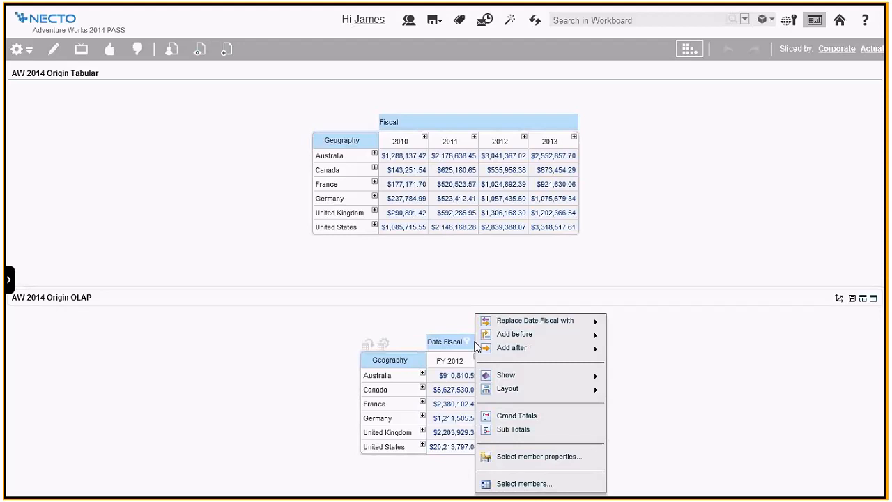
{"action": "left_click", "coordinate": [519, 483]}
{"action": "left_click", "coordinate": [463, 230]}
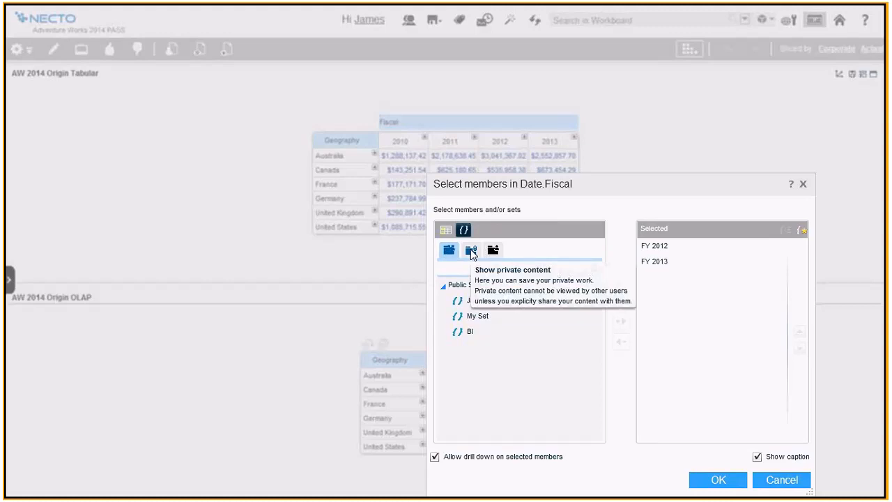
{"action": "left_click", "coordinate": [472, 253]}
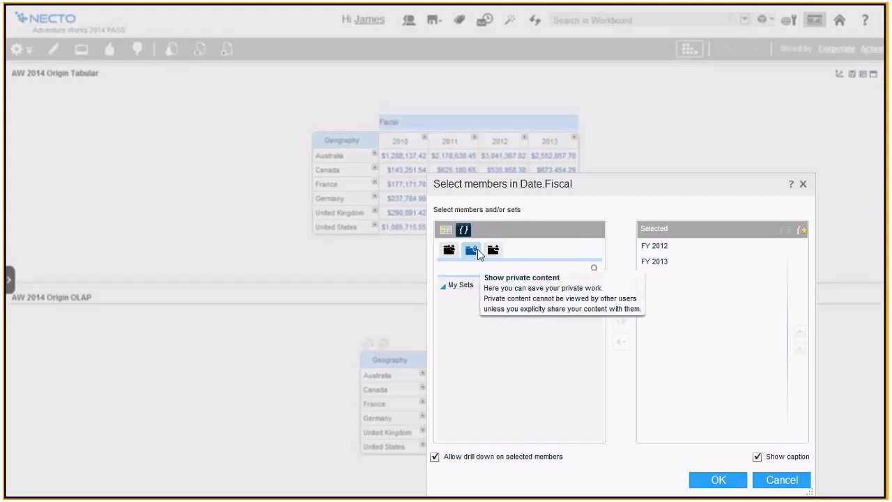
{"action": "left_click", "coordinate": [472, 287]}
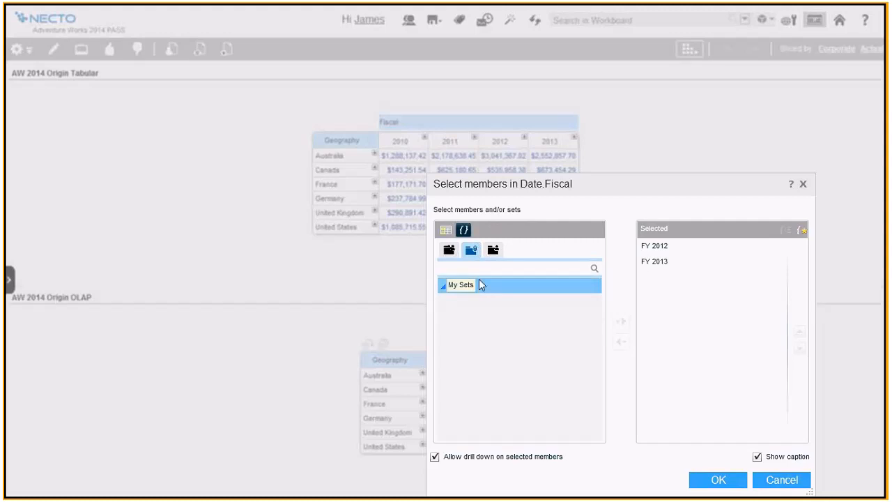
{"action": "left_click", "coordinate": [494, 251]}
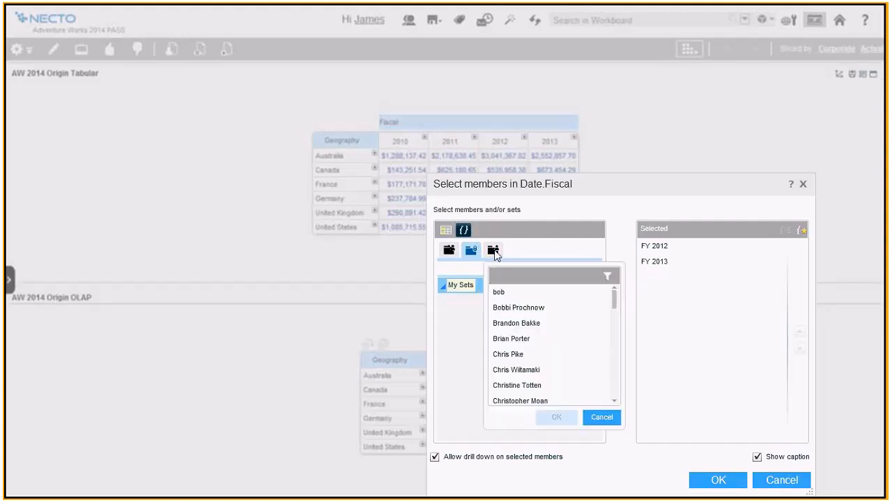
{"action": "left_click", "coordinate": [522, 370]}
{"action": "left_click", "coordinate": [557, 417]}
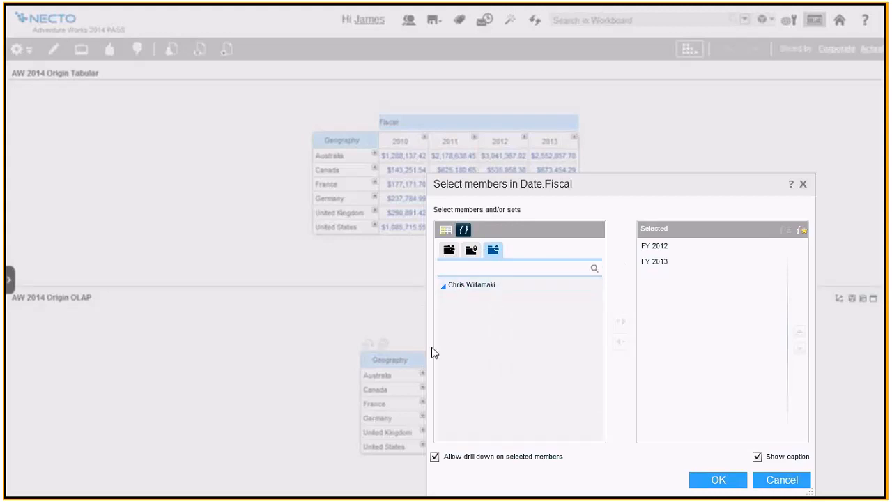
{"action": "left_click", "coordinate": [780, 481]}
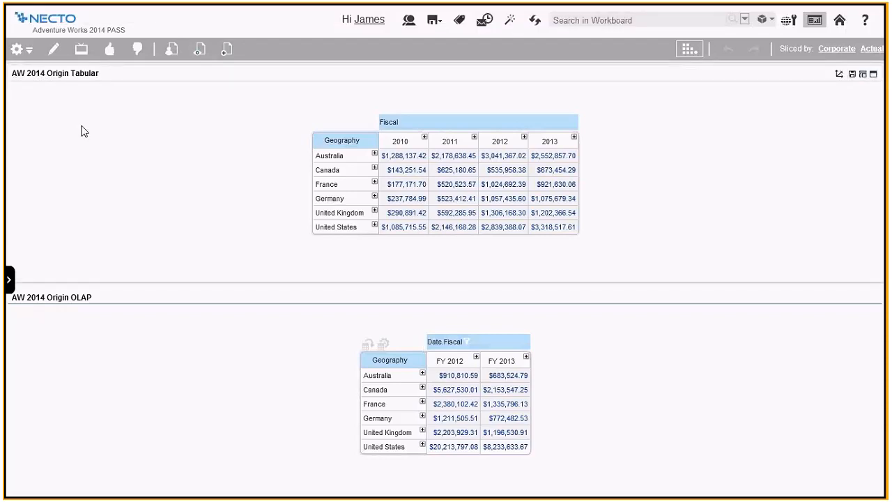
- Turn on workboard design mode and add a map component beside the AW 2014 Origin OLAP grid
{"action": "left_click", "coordinate": [54, 52]}
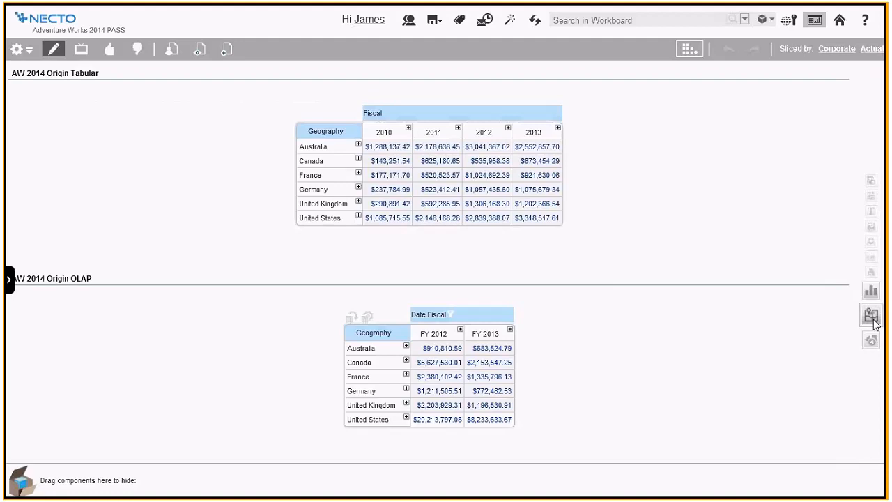
{"action": "left_click_drag", "start_coordinate": [872, 316], "coordinate": [450, 368]}
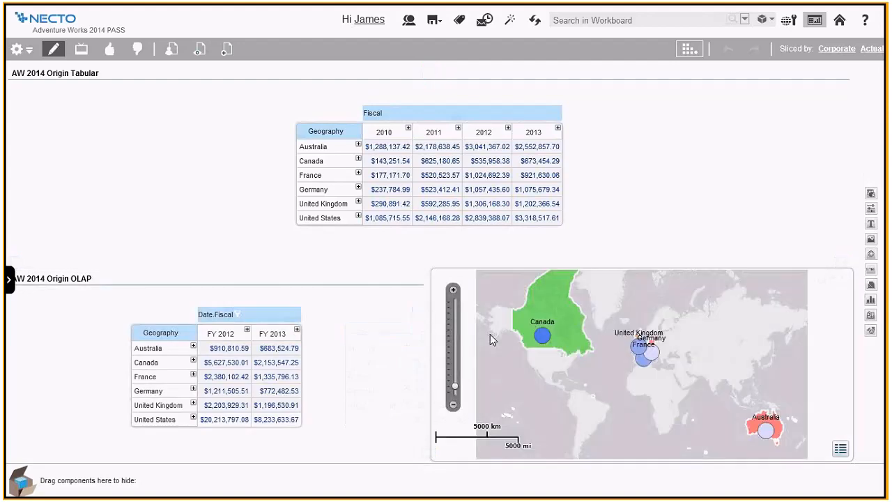
{"action": "mouse_move", "coordinate": [782, 426]}
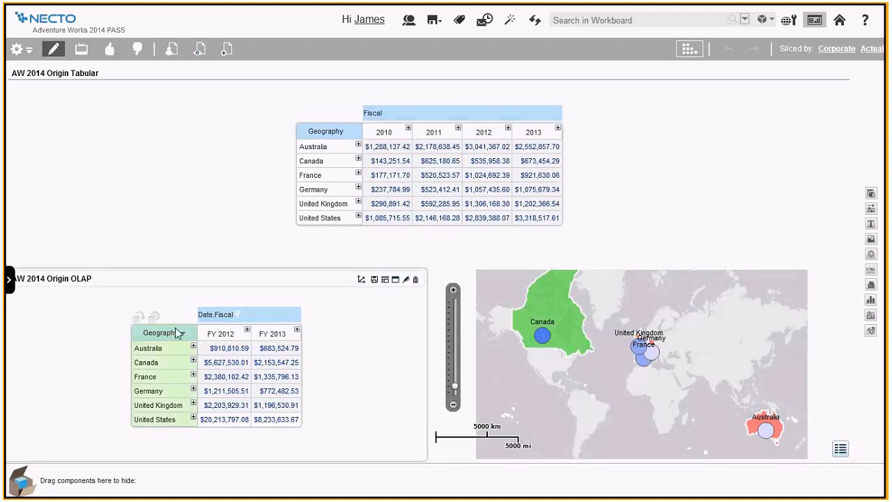
- Switch to Visual Studio, open the Geography dimension design, and look through its Country, Postal Code and State-Province attributes
{"action": "key", "text": "alt+Tab"}
{"action": "key", "text": "alt+Tab"}
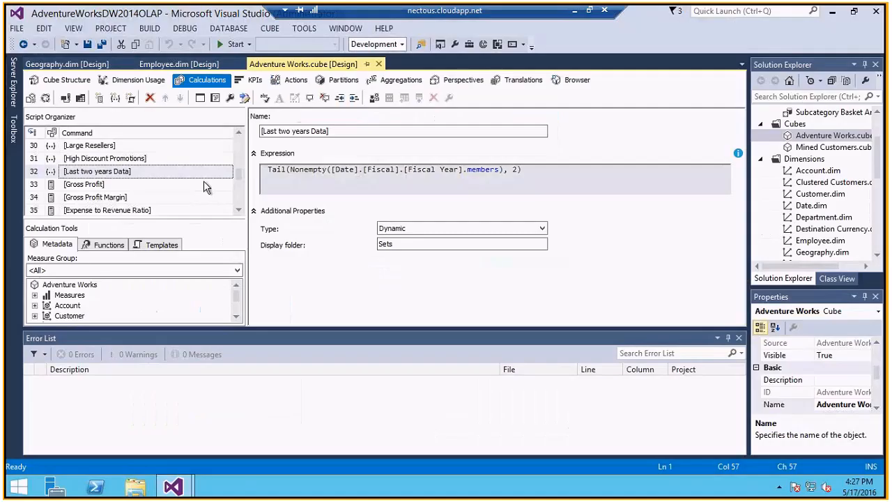
{"action": "left_click", "coordinate": [75, 62]}
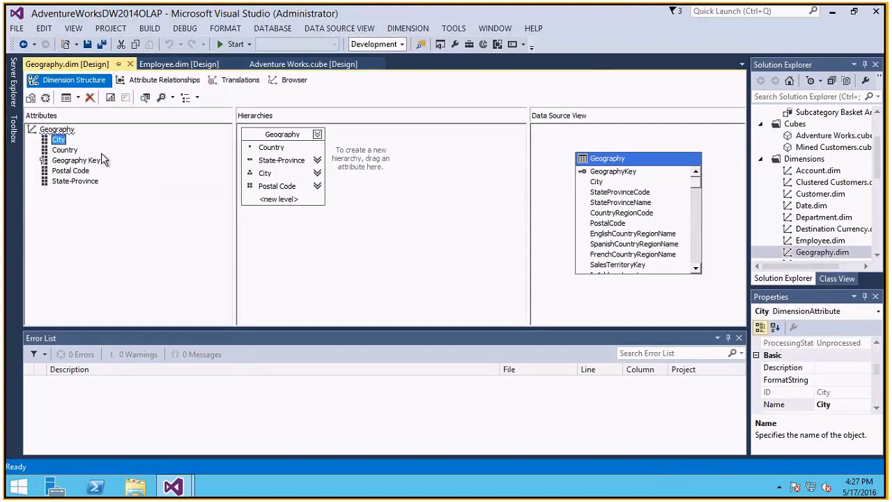
{"action": "left_click", "coordinate": [66, 151]}
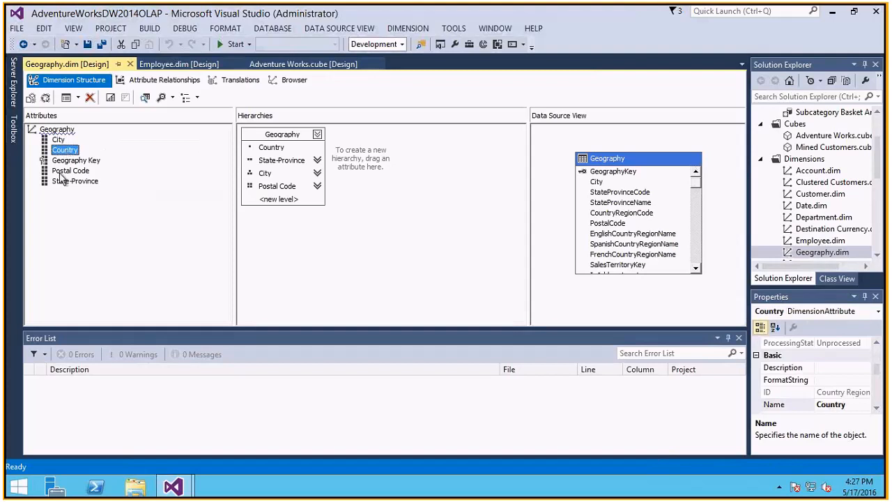
{"action": "left_click", "coordinate": [69, 171]}
{"action": "left_click", "coordinate": [75, 181]}
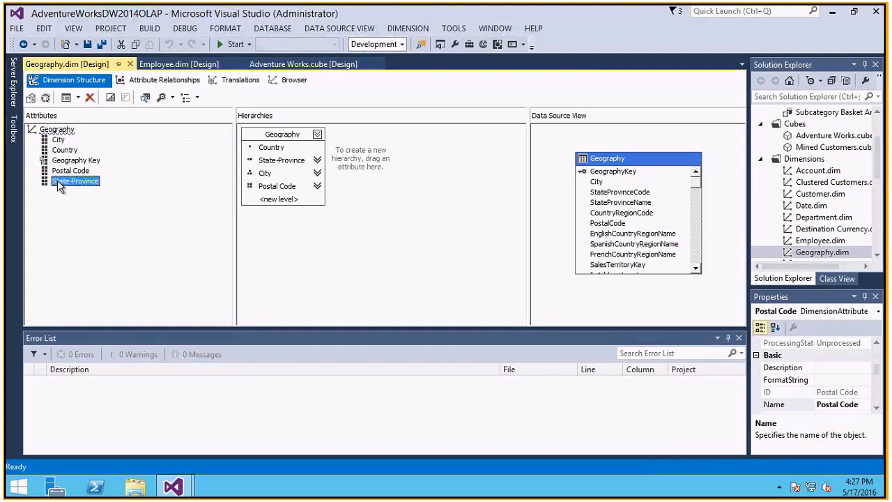
- Examine the Type property of the City and Country attributes in the Geography dimension, and return to the Necto workboard
{"action": "left_click", "coordinate": [58, 139]}
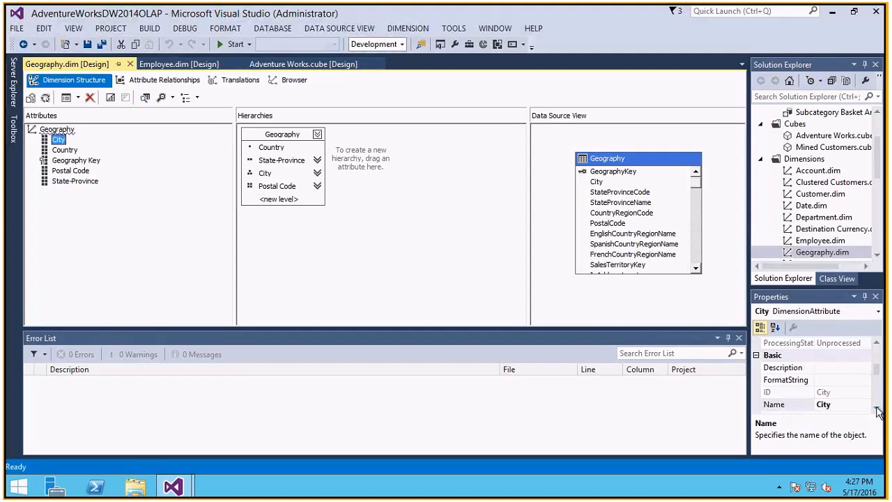
{"action": "left_click", "coordinate": [876, 407]}
{"action": "left_click", "coordinate": [844, 392]}
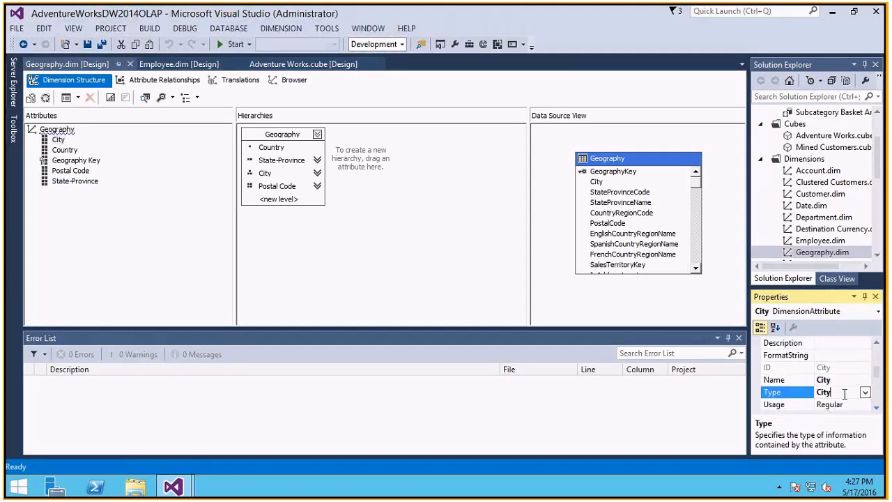
{"action": "left_click", "coordinate": [65, 150]}
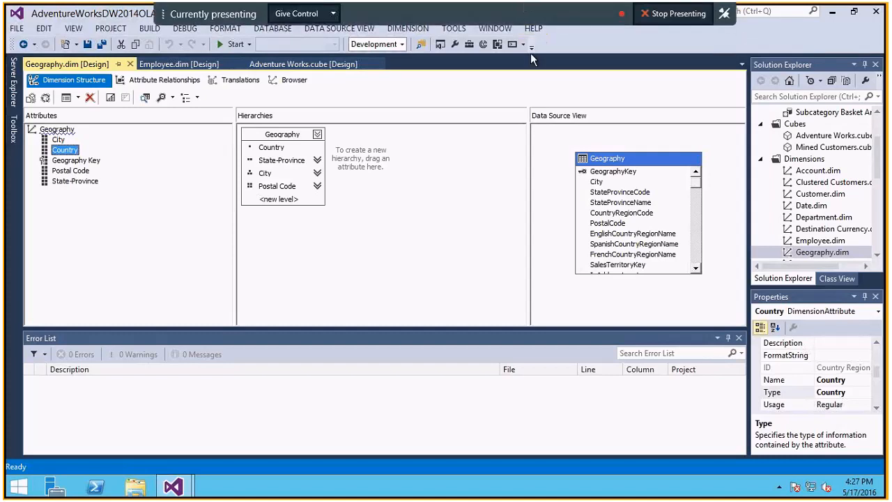
{"action": "left_click", "coordinate": [574, 11]}
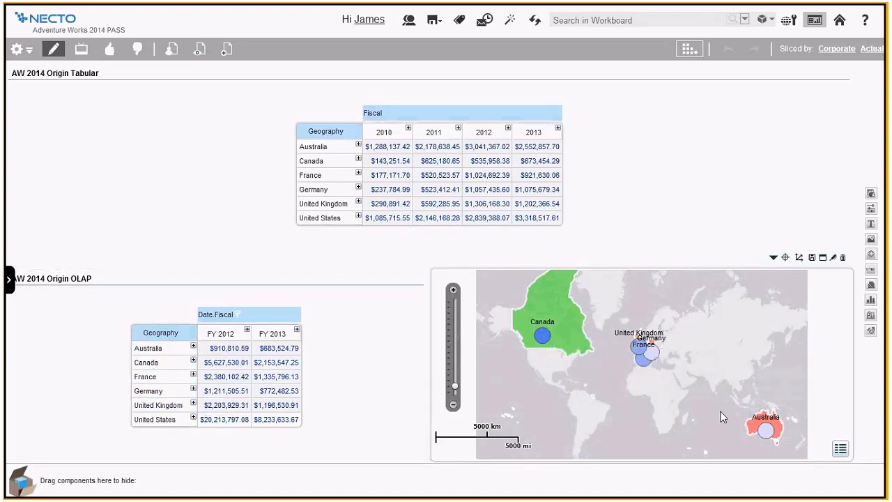
- Examine the map's European area and the visualization types available in the Map Designer, and close the designer without changes
{"action": "scroll", "coordinate": [664, 422], "scroll_direction": "up", "scroll_amount": 1}
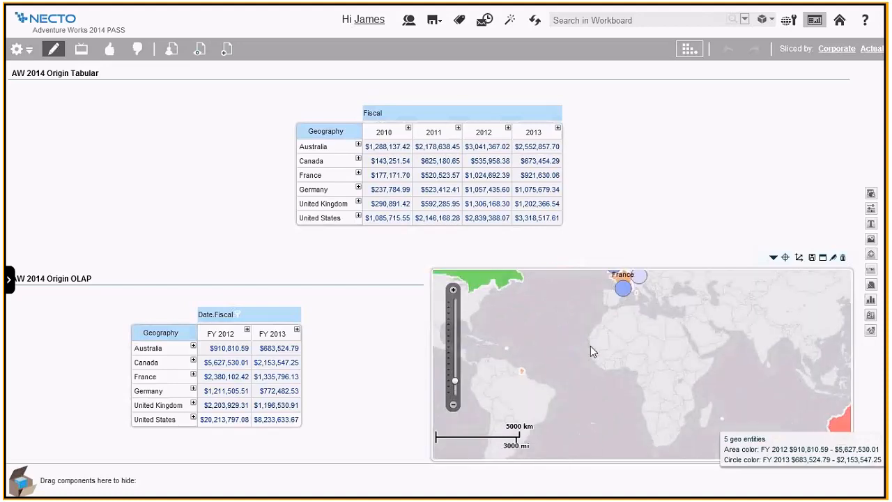
{"action": "left_click_drag", "start_coordinate": [590, 346], "coordinate": [614, 412]}
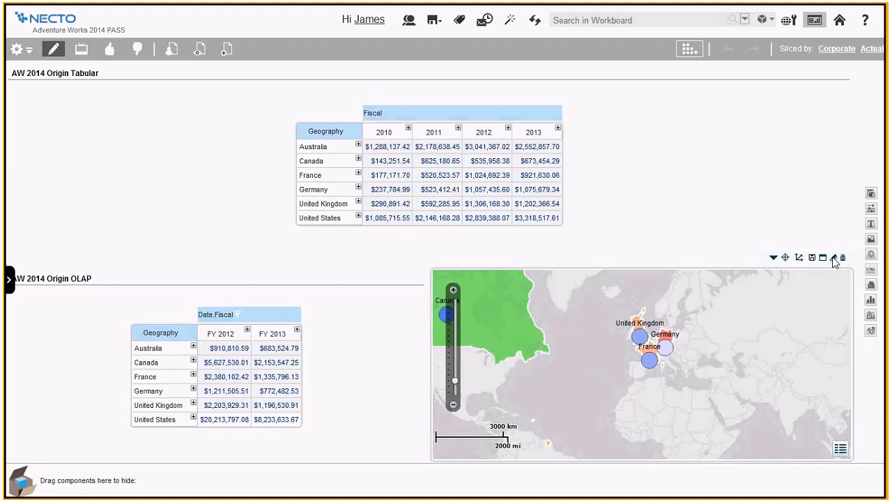
{"action": "left_click", "coordinate": [834, 258]}
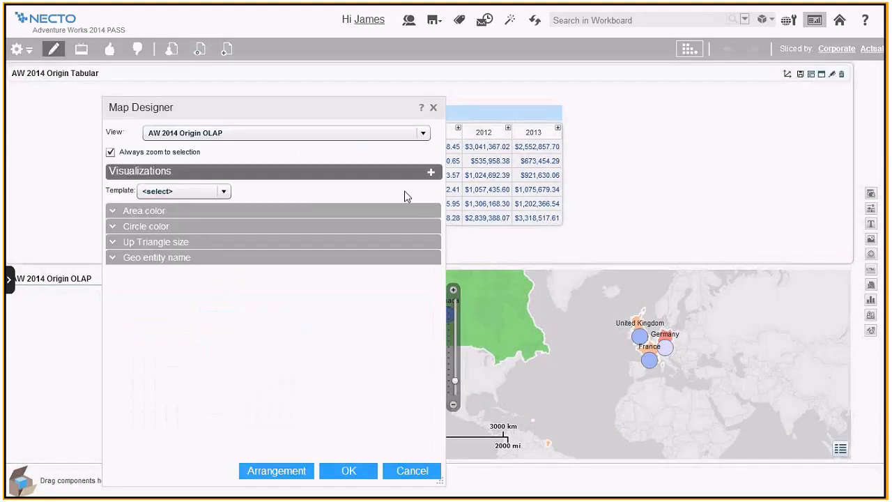
{"action": "left_click", "coordinate": [431, 171]}
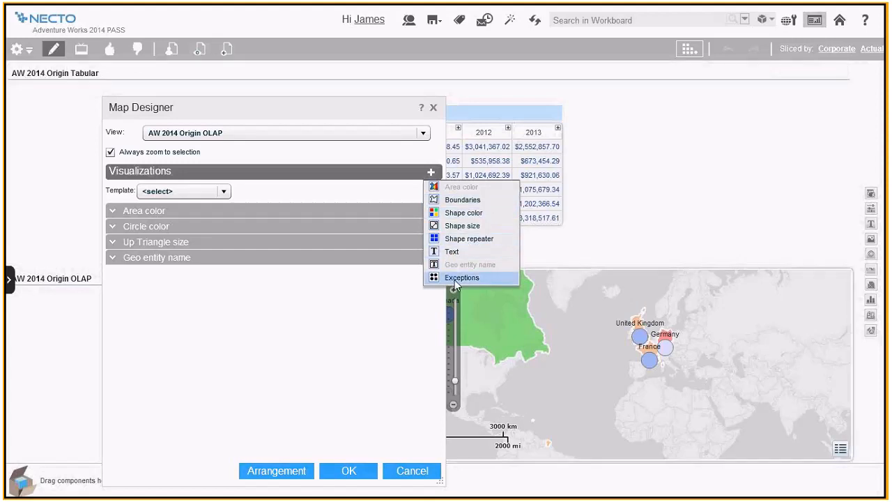
{"action": "left_click", "coordinate": [408, 472]}
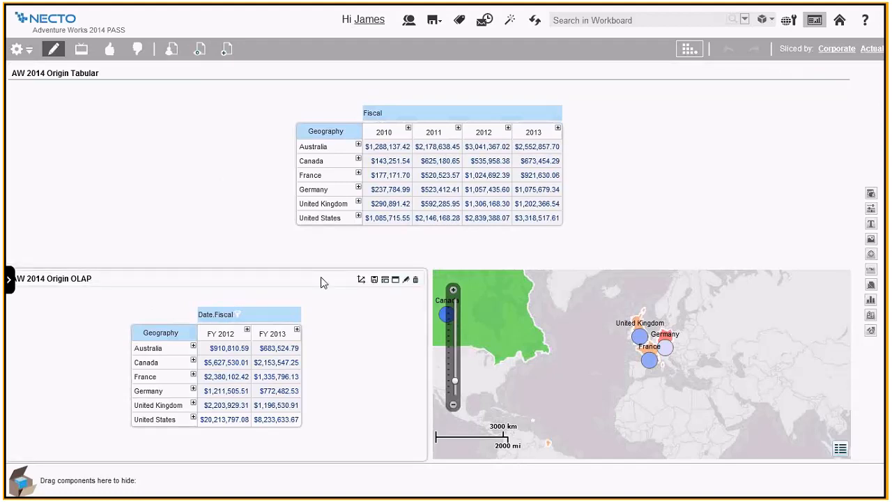
- Switch to Visual Studio, examine the Employees attribute in the Employee dimension design, and return to the Necto workboard
{"action": "key", "text": "alt+Tab"}
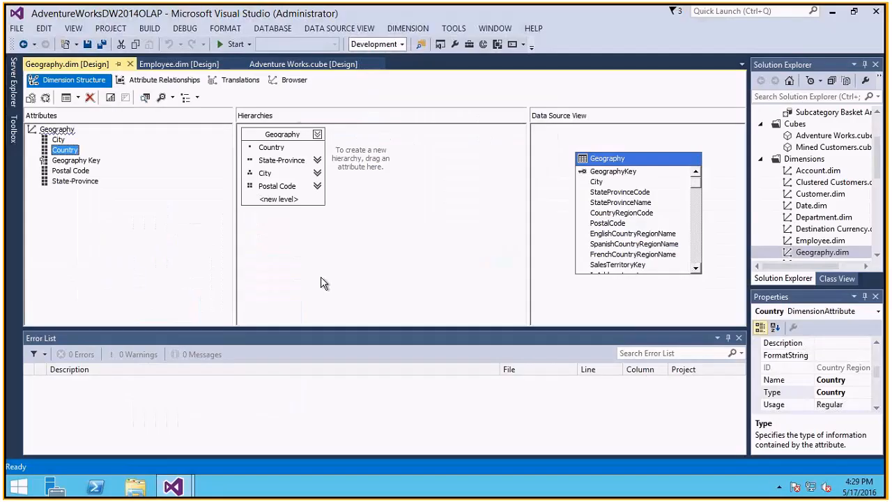
{"action": "left_click", "coordinate": [180, 65]}
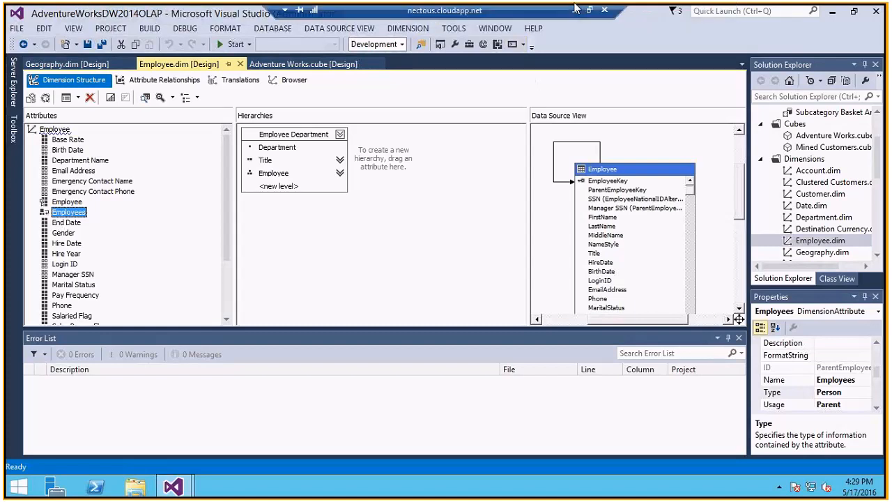
{"action": "left_click", "coordinate": [575, 12]}
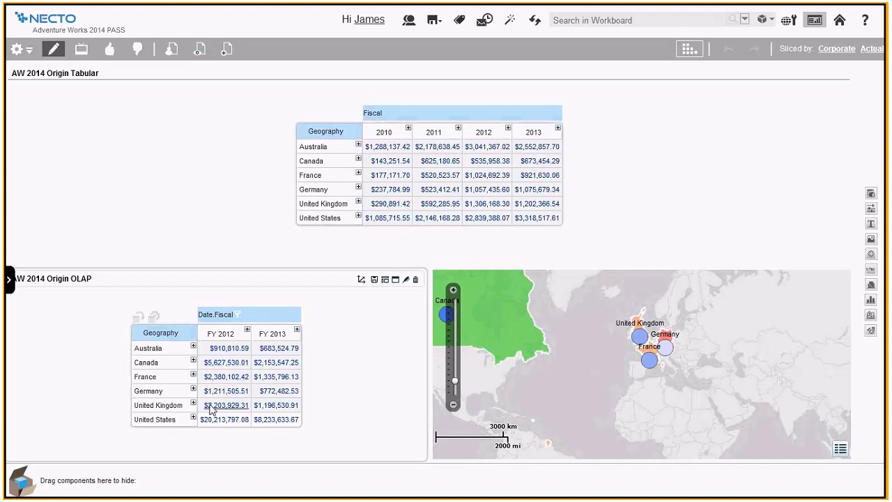
- Find people related to the United States FY 2012 cell, select an employee with the highest value growth, and show that employee in the grid
{"action": "left_click", "coordinate": [221, 422]}
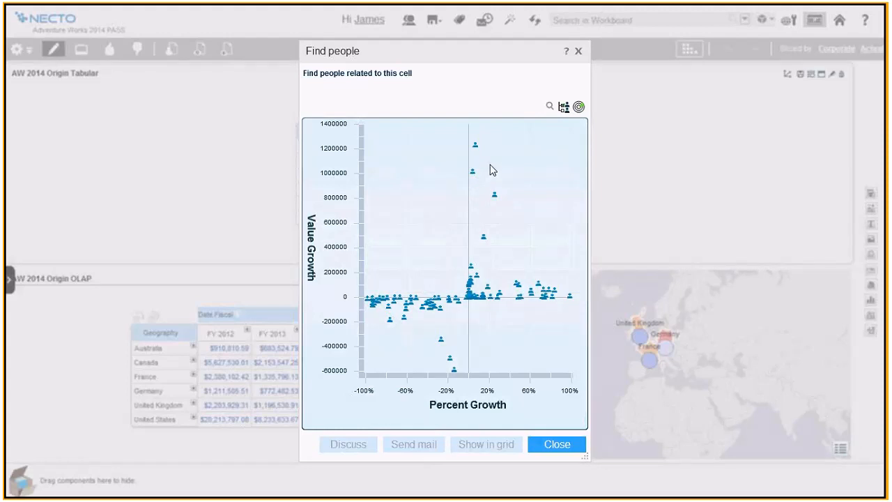
{"action": "mouse_move", "coordinate": [476, 146]}
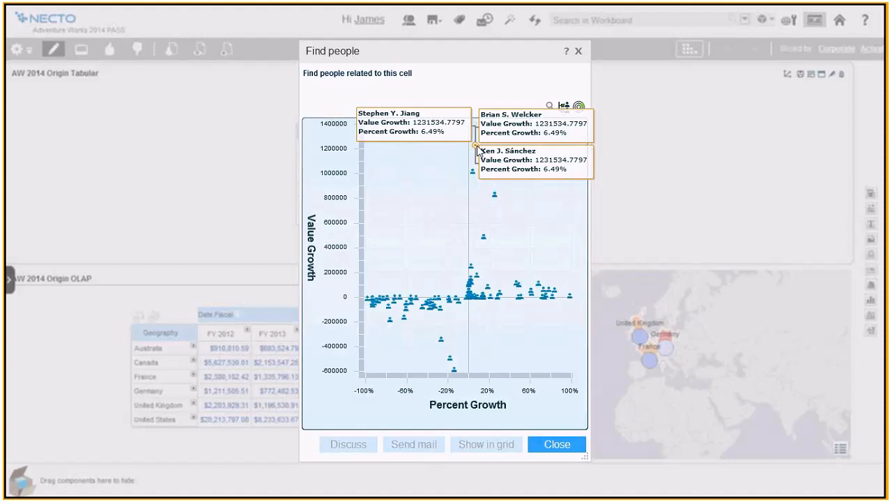
{"action": "left_click", "coordinate": [477, 146]}
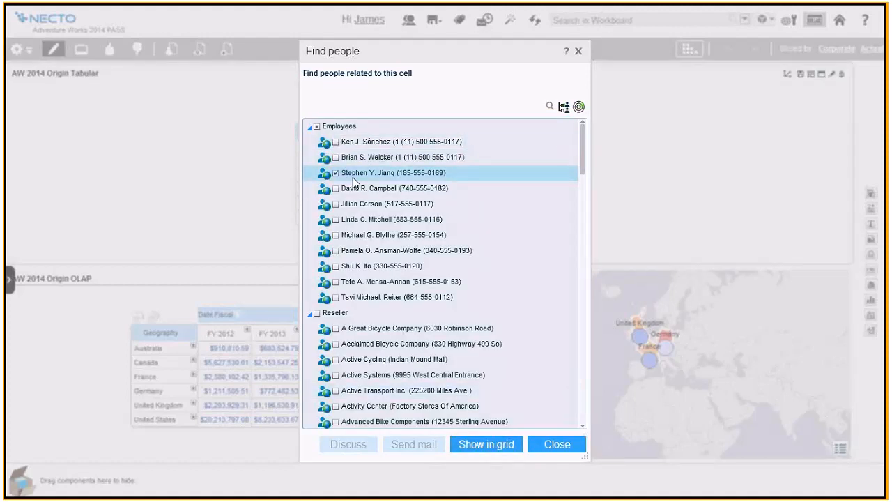
{"action": "scroll", "coordinate": [380, 251], "scroll_direction": "down", "scroll_amount": 3}
{"action": "scroll", "coordinate": [397, 342], "scroll_direction": "down", "scroll_amount": 4}
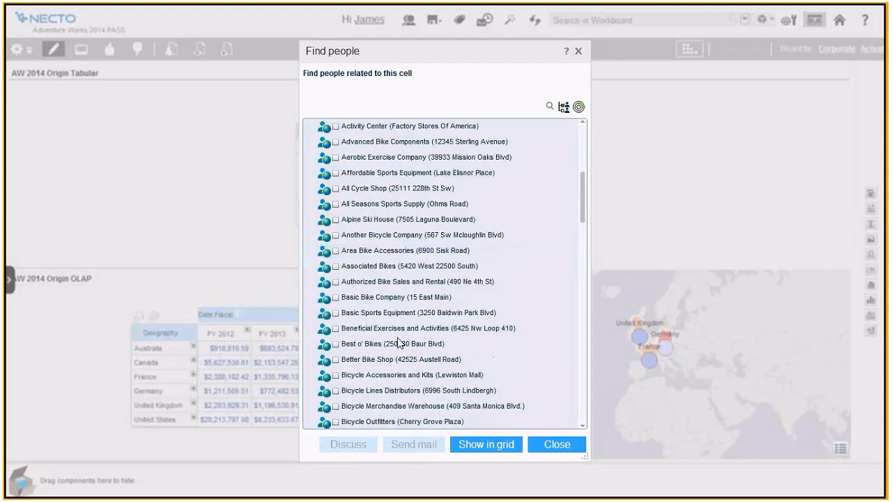
{"action": "scroll", "coordinate": [361, 200], "scroll_direction": "up", "scroll_amount": 6}
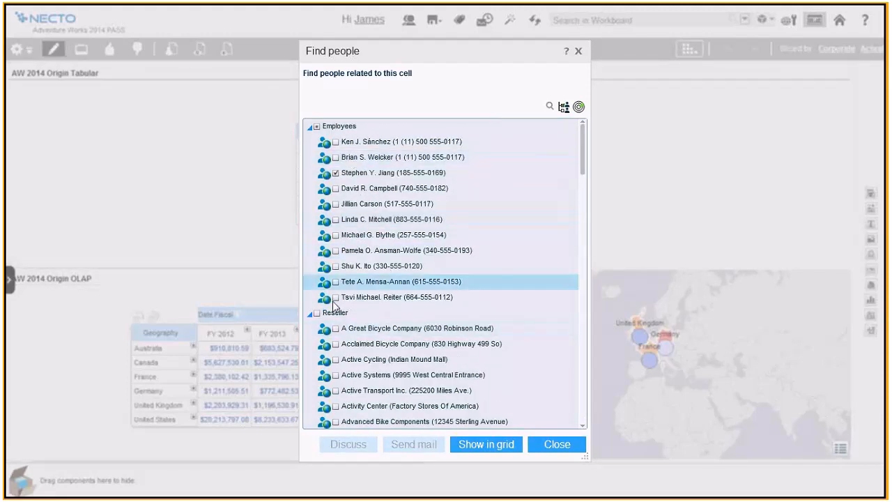
{"action": "left_click", "coordinate": [486, 445]}
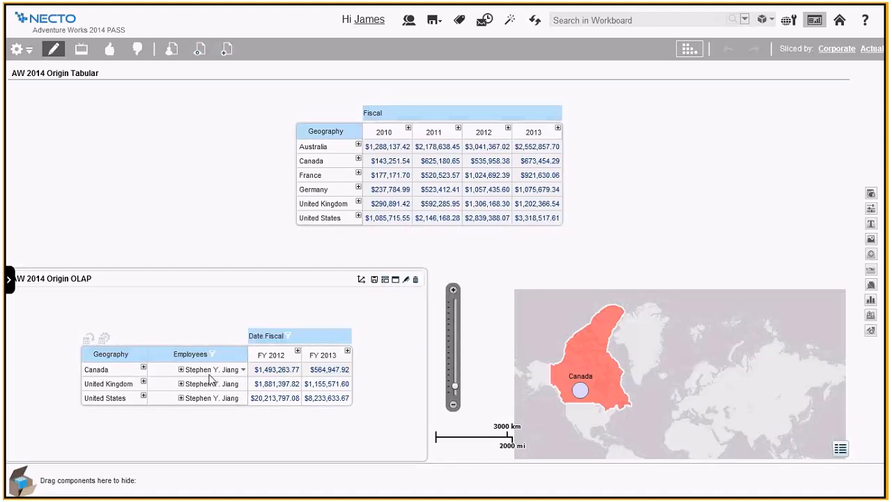
- Expand the employee in the AW 2014 Origin OLAP grid and review the subordinates' sales in each country
{"action": "left_click", "coordinate": [118, 372]}
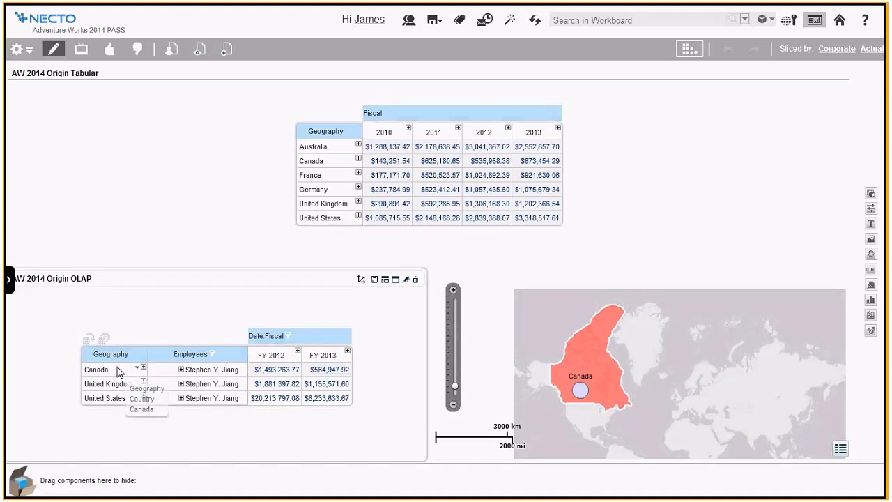
{"action": "left_click", "coordinate": [181, 399]}
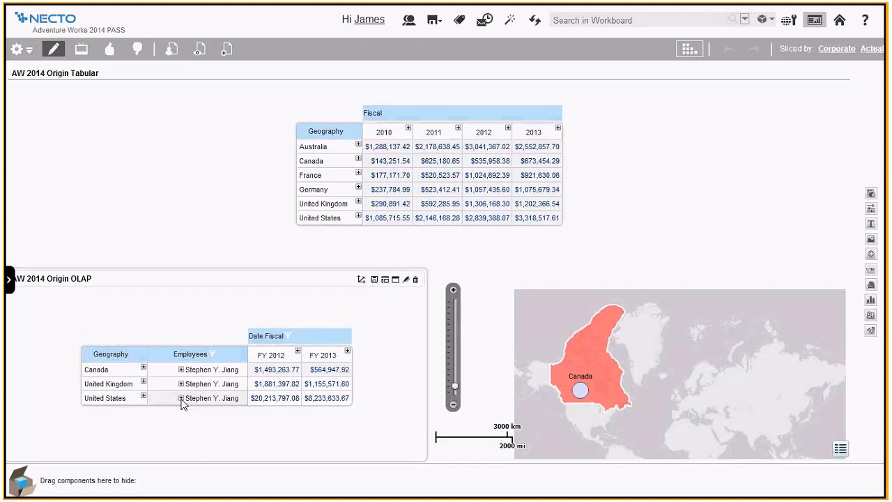
{"action": "left_click", "coordinate": [180, 399]}
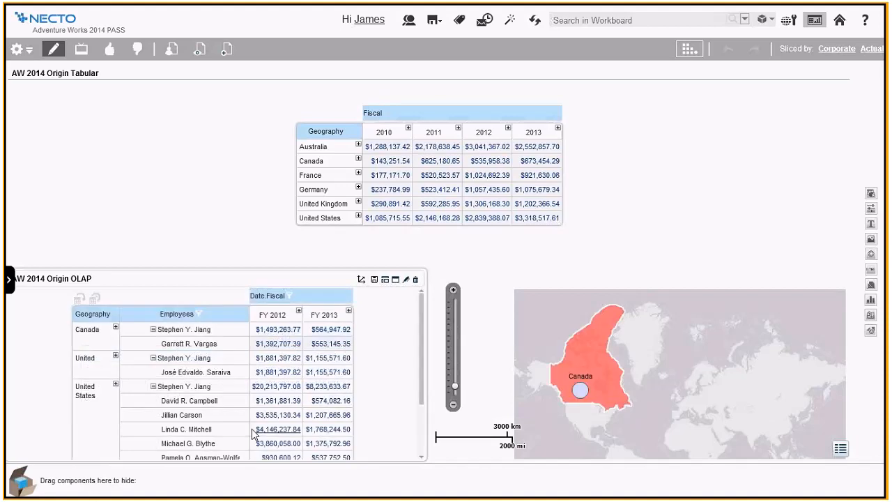
{"action": "scroll", "coordinate": [199, 419], "scroll_direction": "down", "scroll_amount": 3}
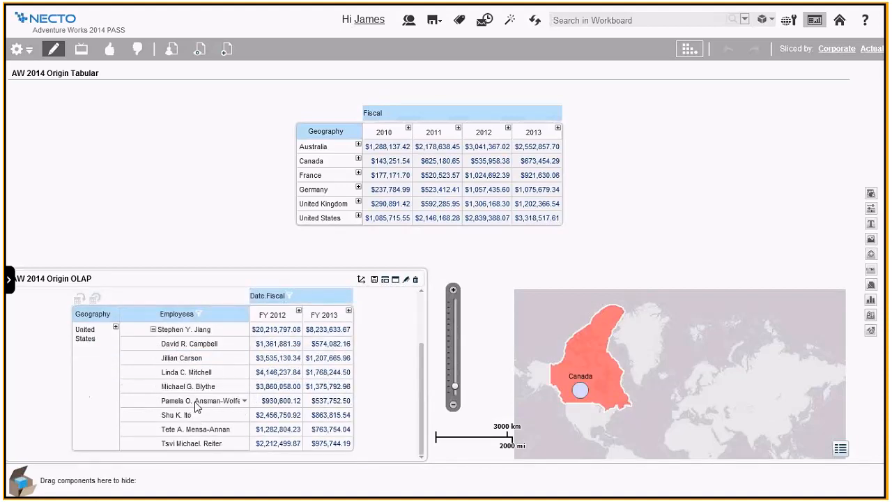
{"action": "scroll", "coordinate": [202, 403], "scroll_direction": "up", "scroll_amount": 3}
{"action": "scroll", "coordinate": [206, 395], "scroll_direction": "down", "scroll_amount": 3}
{"action": "scroll", "coordinate": [192, 361], "scroll_direction": "up", "scroll_amount": 3}
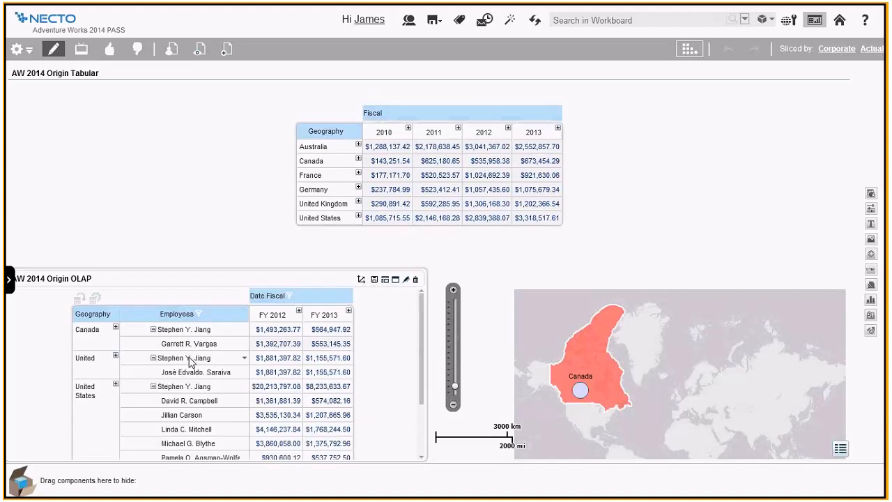
{"action": "scroll", "coordinate": [182, 425], "scroll_direction": "down", "scroll_amount": 3}
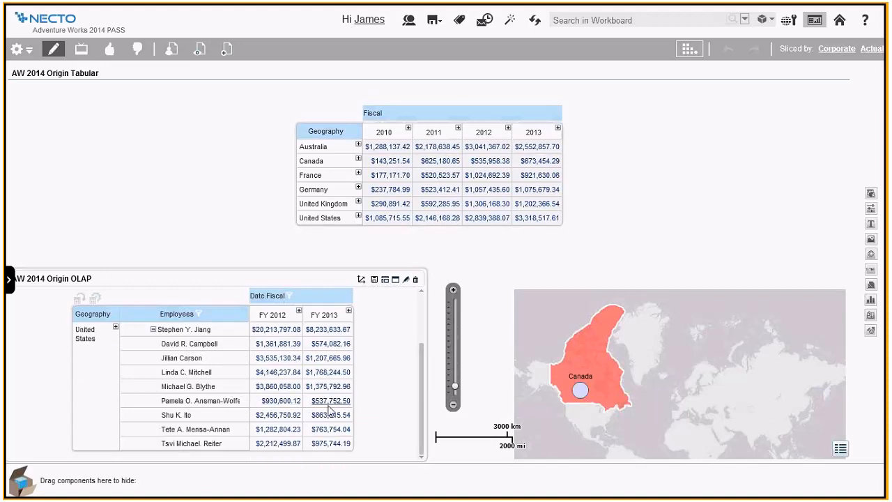
{"action": "scroll", "coordinate": [163, 372], "scroll_direction": "up", "scroll_amount": 2}
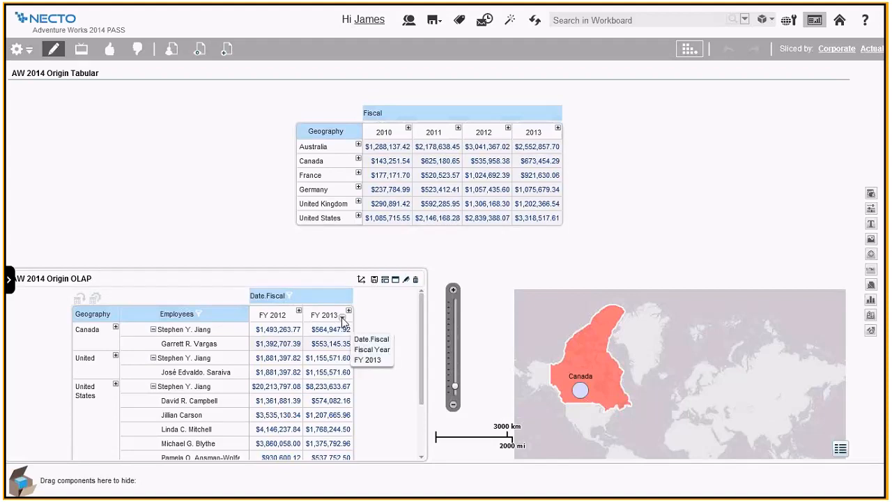
- Apply the Compare to parent II infographic from the public Grid visuals to the FY 2013 column of the OLAP grid
{"action": "right_click", "coordinate": [342, 321]}
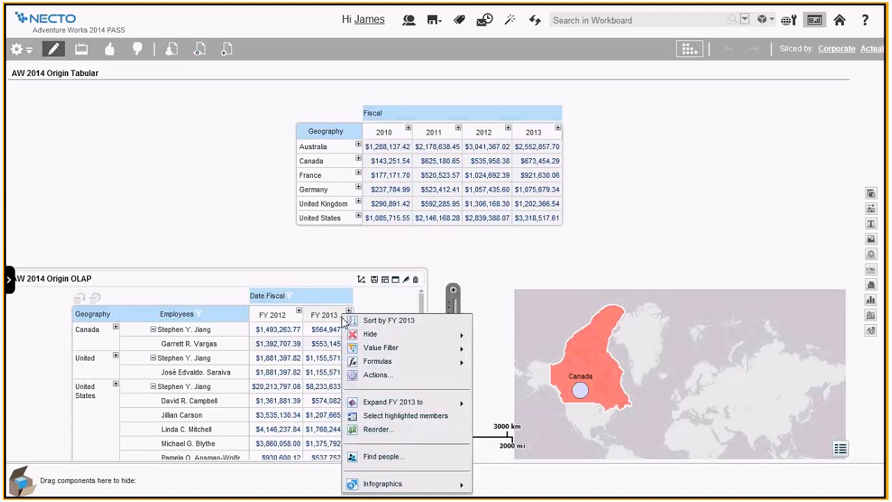
{"action": "mouse_move", "coordinate": [390, 484]}
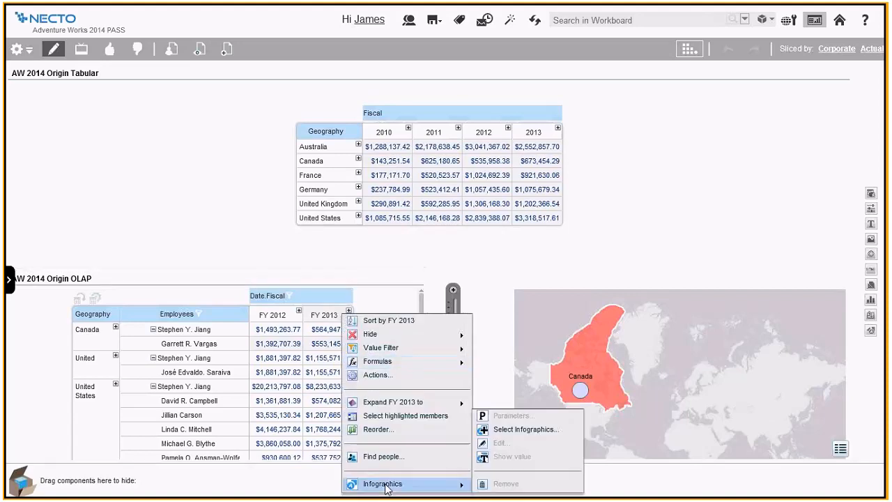
{"action": "left_click", "coordinate": [518, 430]}
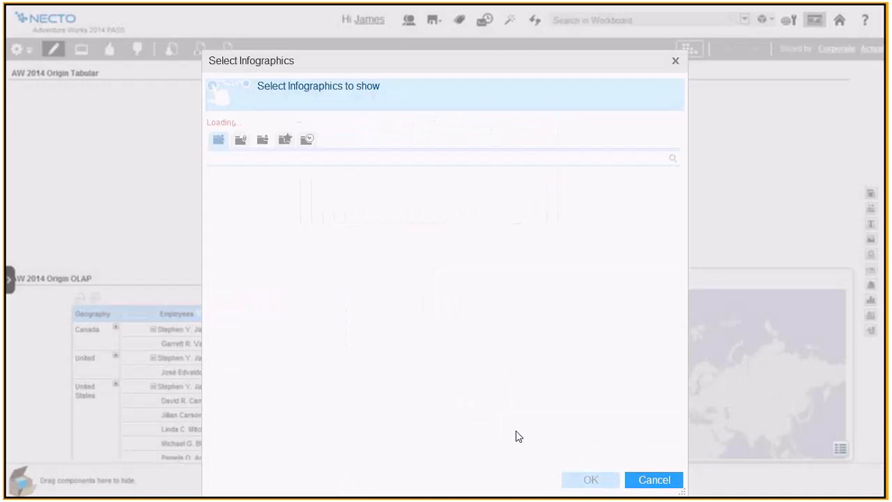
{"action": "left_click", "coordinate": [255, 198]}
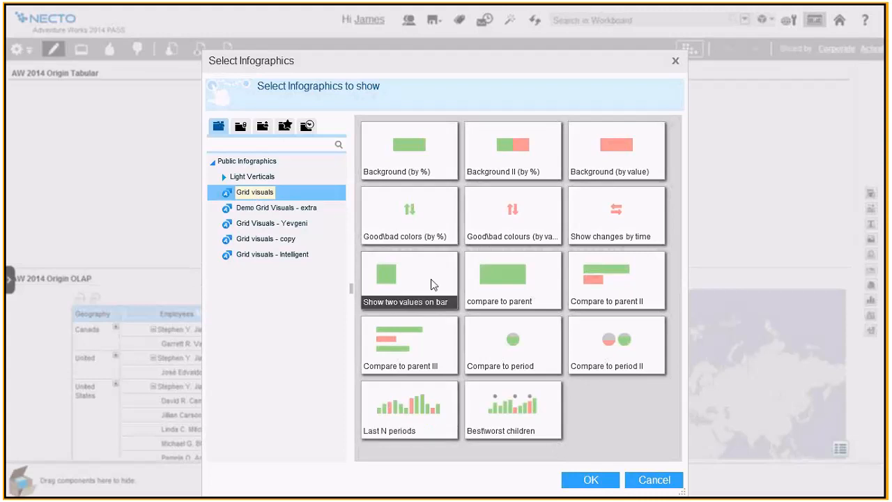
{"action": "left_click", "coordinate": [605, 271]}
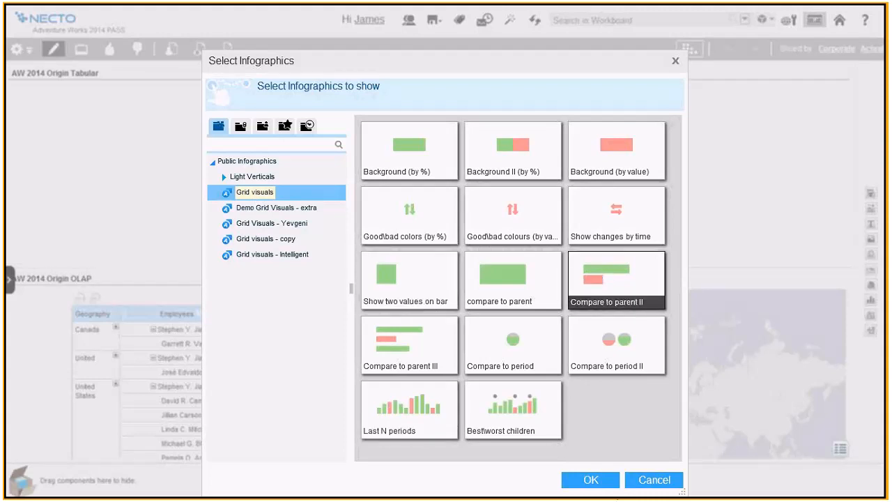
{"action": "left_click", "coordinate": [592, 481]}
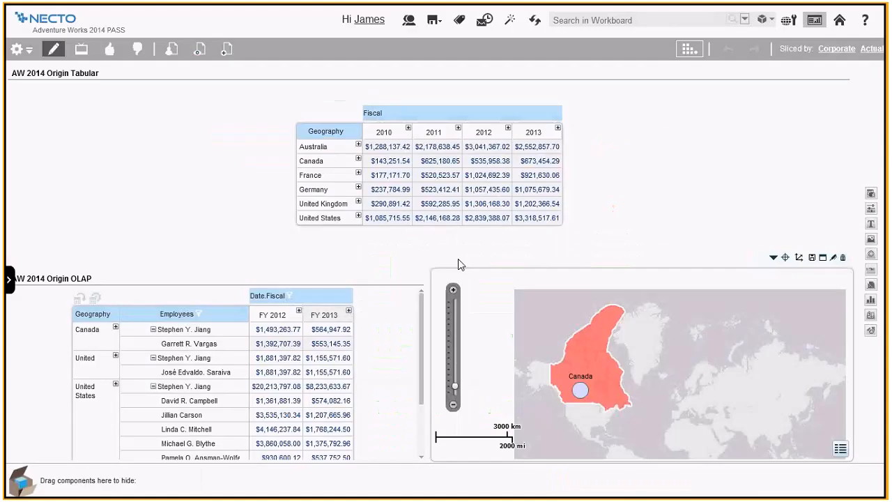
- Maximize the AW 2014 Origin OLAP grid and view the details behind the first United States subordinate's FY 2013 bar
{"action": "mouse_move", "coordinate": [420, 387]}
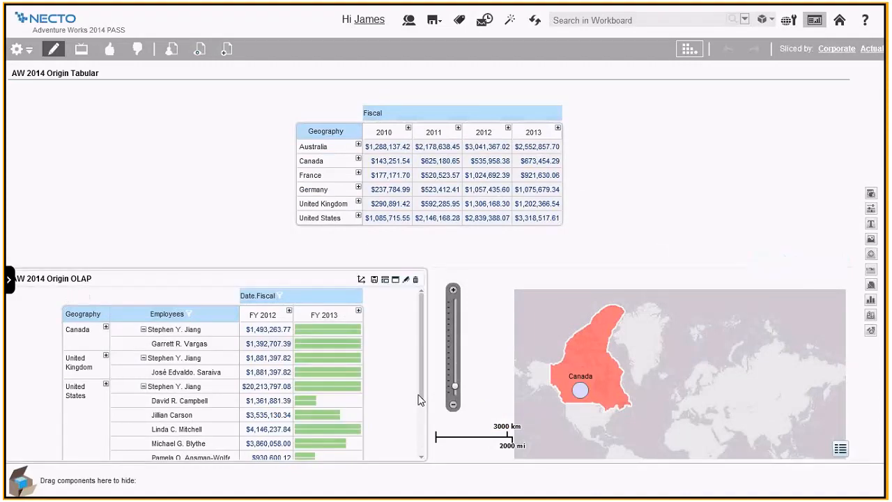
{"action": "left_click", "coordinate": [396, 280]}
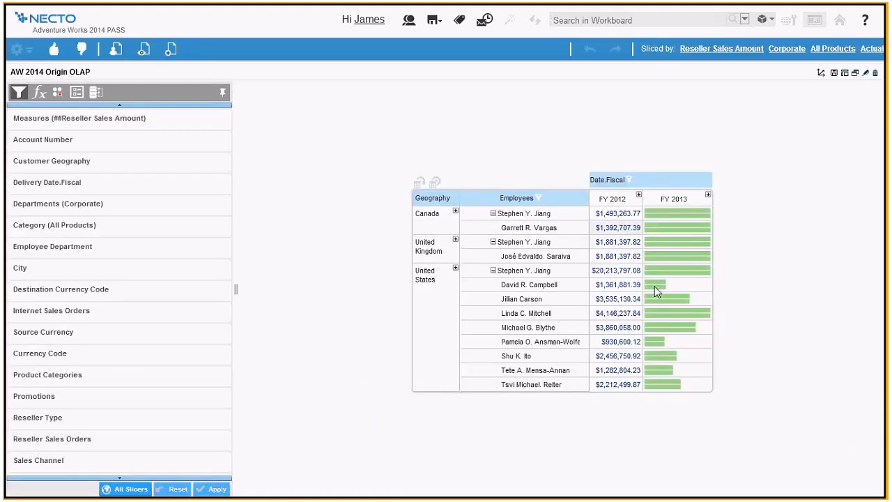
{"action": "mouse_move", "coordinate": [655, 291]}
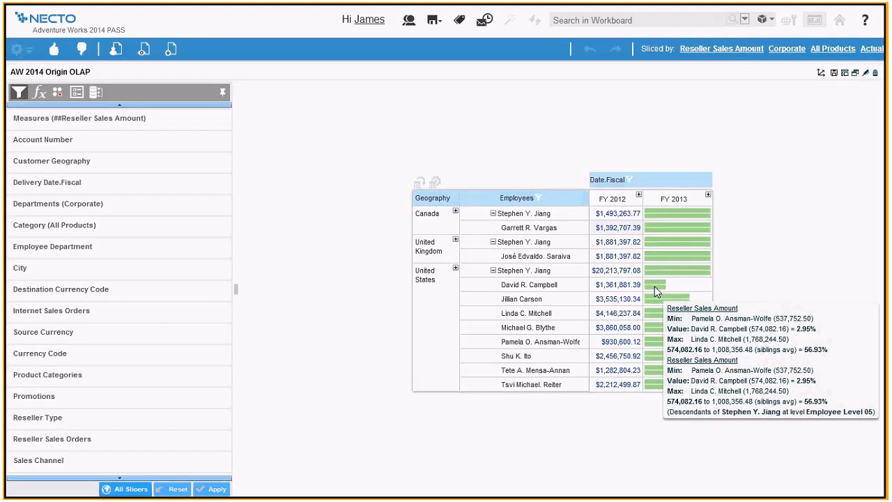
- Examine the parameters of the Compare to parent II infographic on FY 2013 and close them without changes
{"action": "left_click", "coordinate": [693, 203]}
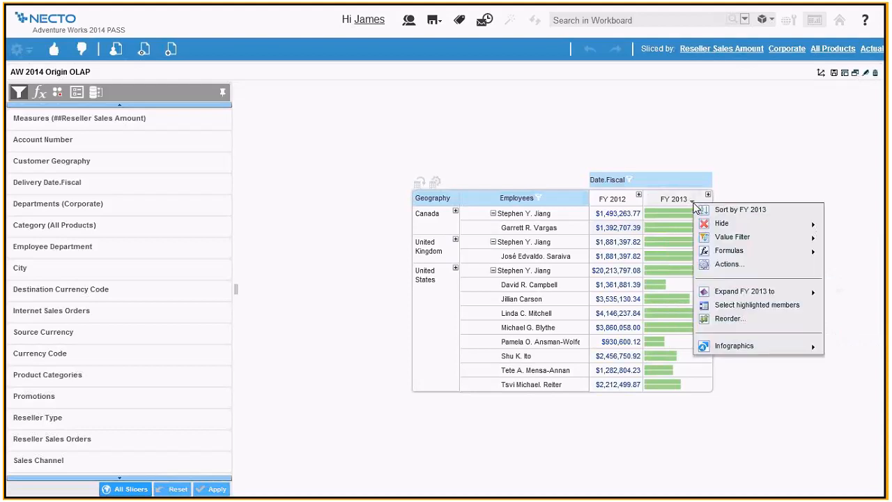
{"action": "mouse_move", "coordinate": [745, 349]}
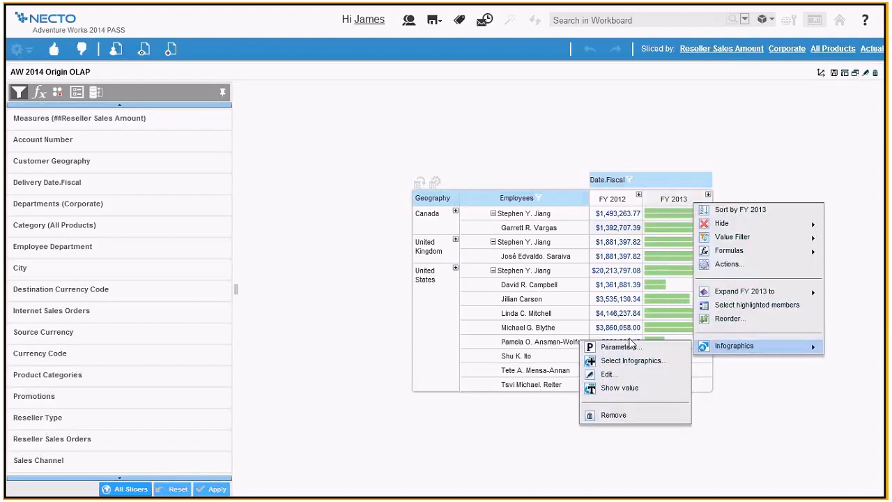
{"action": "left_click", "coordinate": [613, 346]}
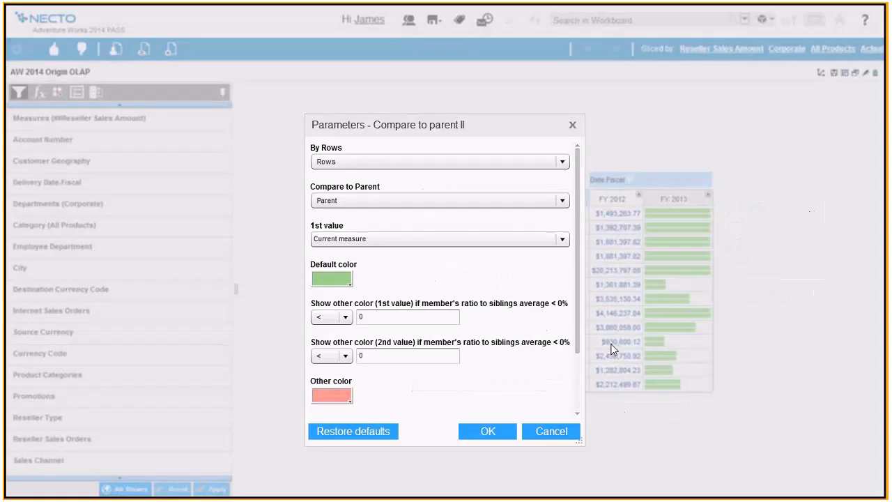
{"action": "scroll", "coordinate": [479, 284], "scroll_direction": "down", "scroll_amount": 1}
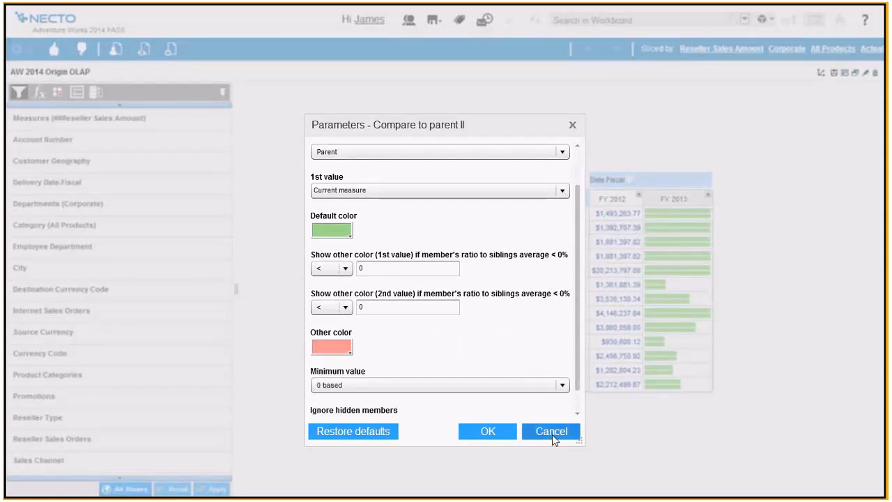
{"action": "left_click", "coordinate": [552, 435]}
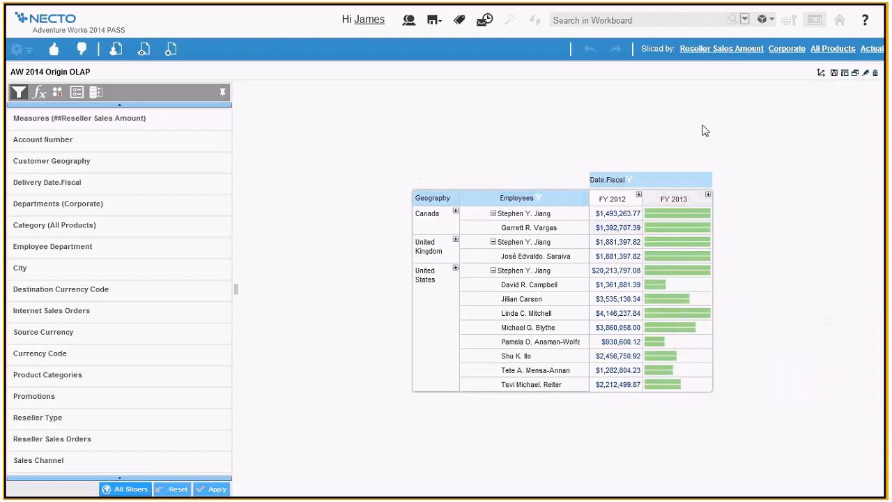
- Restore the OLAP grid to its normal size, switch to Visual Studio and view the Adventure Works cube's Reseller Details action
{"action": "left_click", "coordinate": [856, 73]}
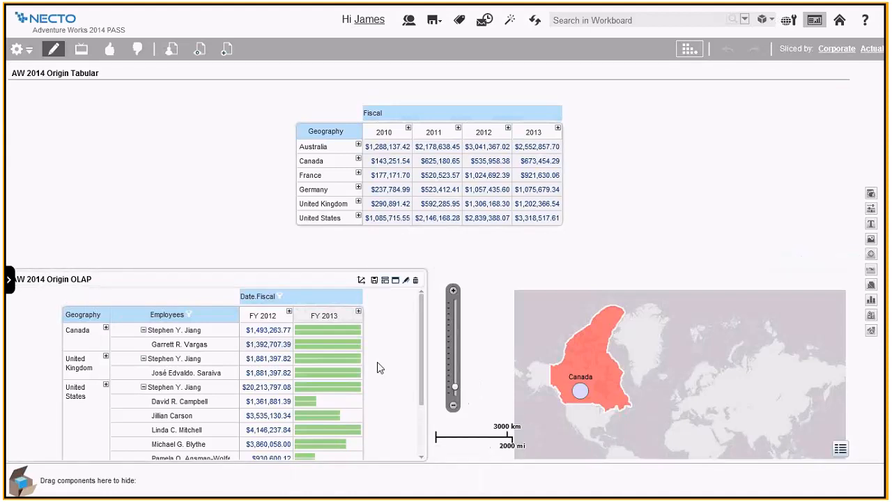
{"action": "key", "text": "alt+Tab"}
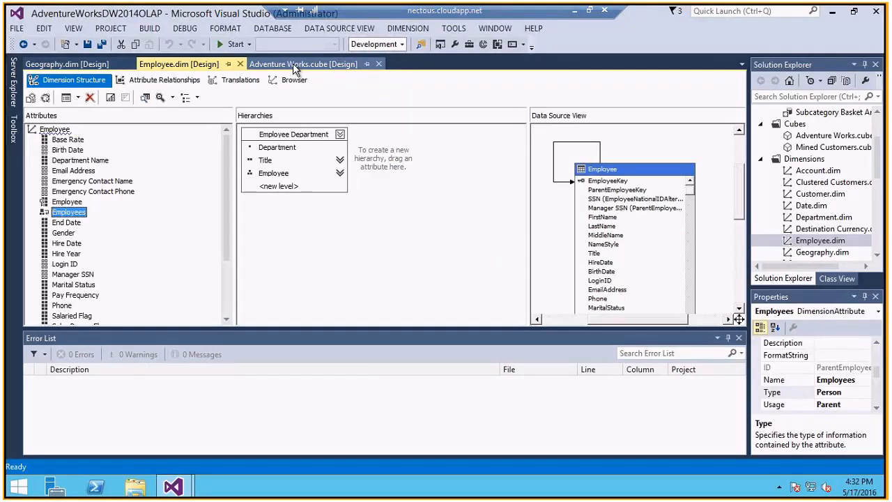
{"action": "left_click", "coordinate": [296, 66]}
{"action": "left_click", "coordinate": [291, 80]}
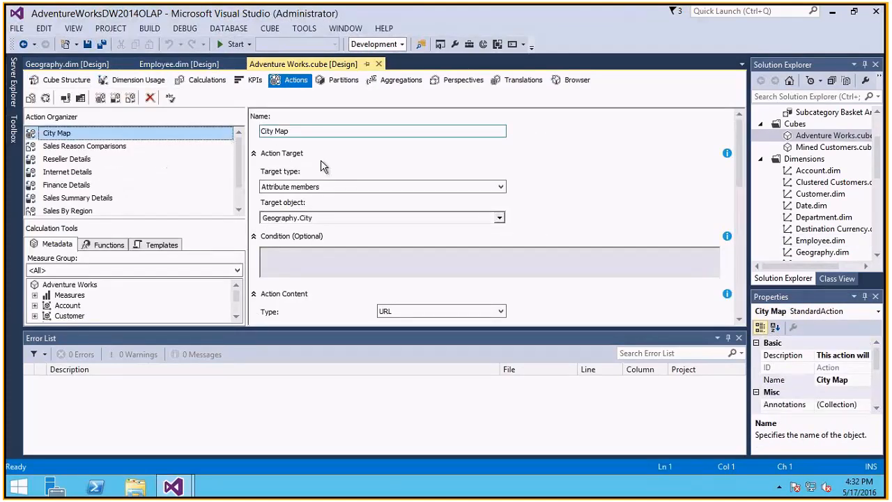
{"action": "left_click", "coordinate": [65, 161]}
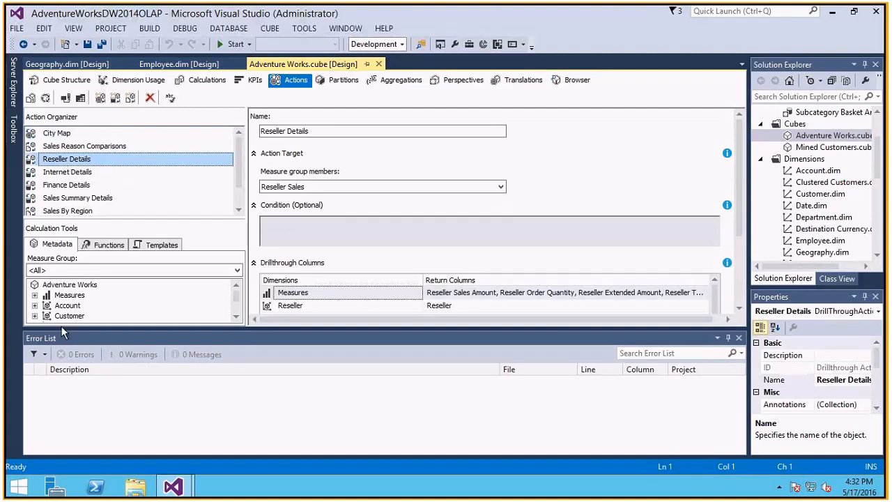
- Switch to the AW Tabular Model SQL 2014 project and review the commands available for Model.bim
{"action": "left_click", "coordinate": [175, 488]}
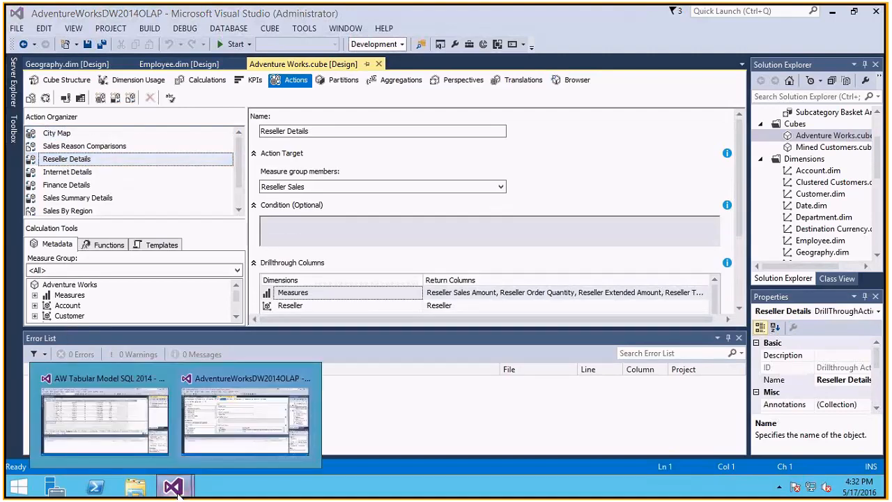
{"action": "left_click", "coordinate": [235, 422]}
{"action": "left_click", "coordinate": [174, 487]}
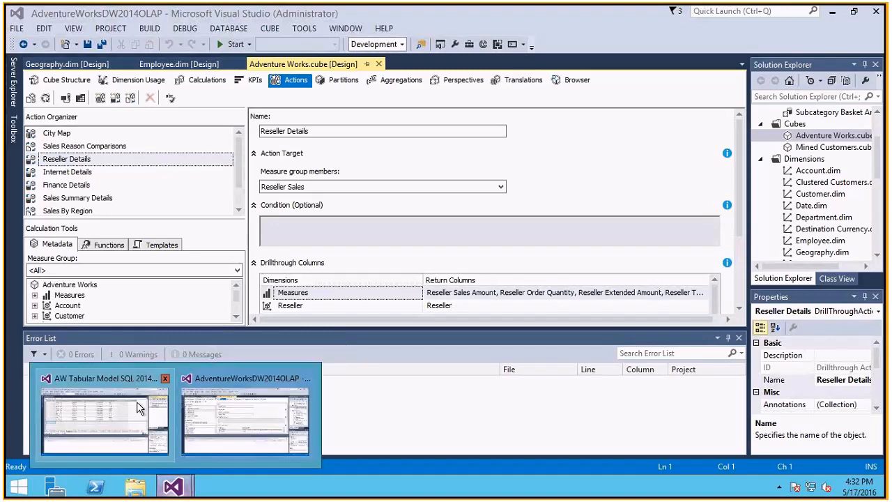
{"action": "left_click", "coordinate": [136, 408]}
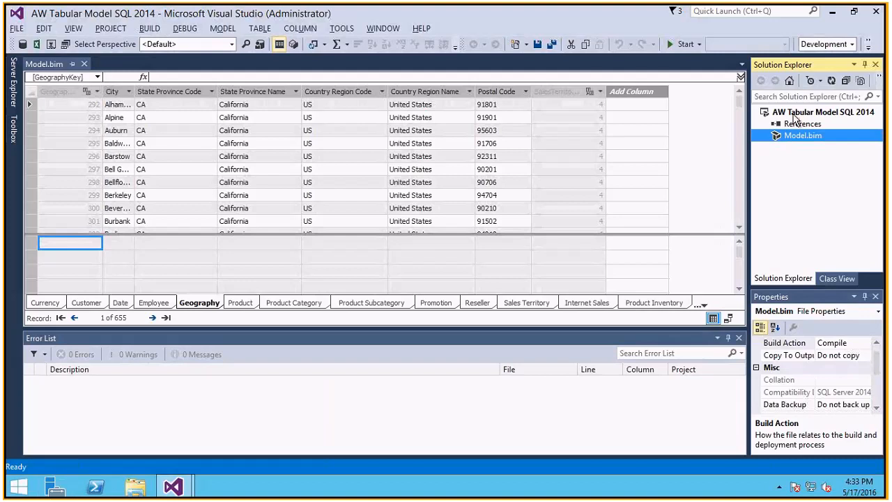
{"action": "left_click", "coordinate": [795, 171]}
{"action": "left_click", "coordinate": [796, 135]}
{"action": "right_click", "coordinate": [795, 135]}
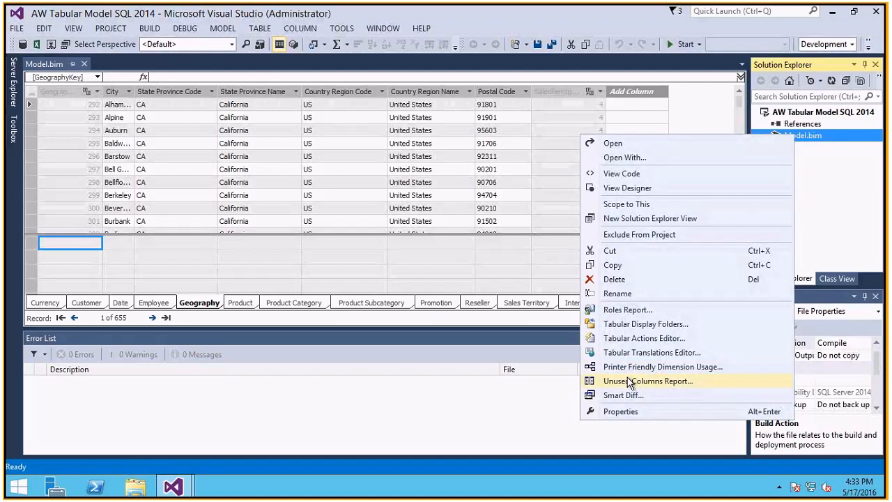
{"action": "left_click", "coordinate": [852, 206]}
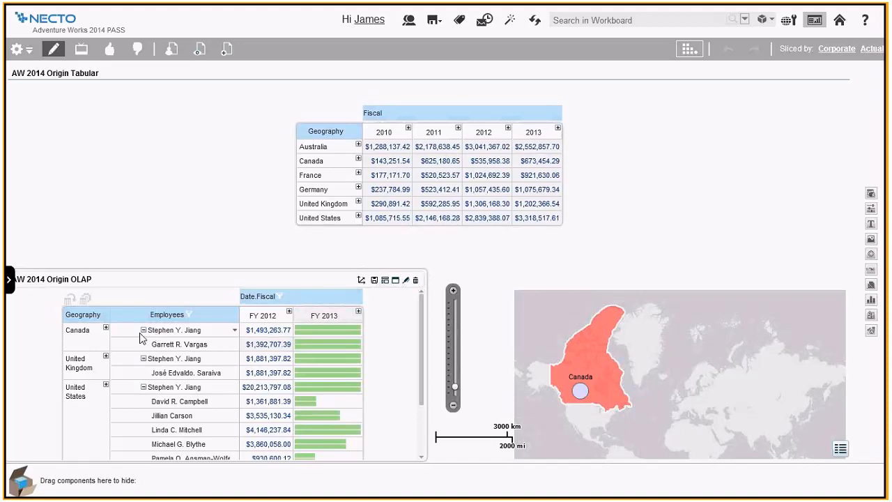
- In the Necto workboard, remove Employees from the OLAP grid and expand United States down to the cities of Arizona
{"action": "right_click", "coordinate": [197, 315]}
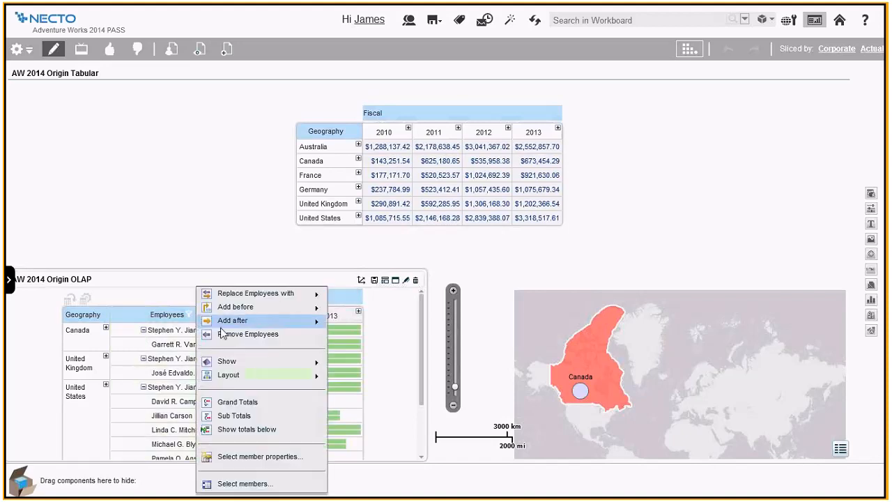
{"action": "left_click", "coordinate": [167, 273]}
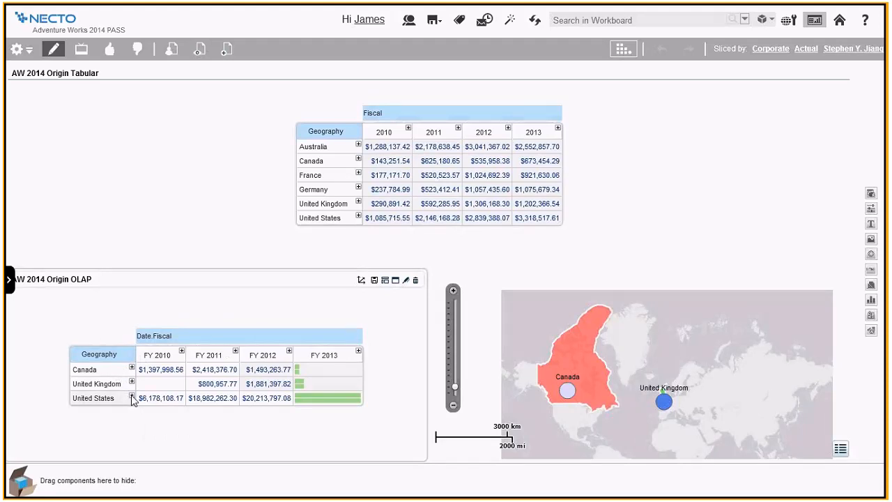
{"action": "left_click", "coordinate": [132, 396]}
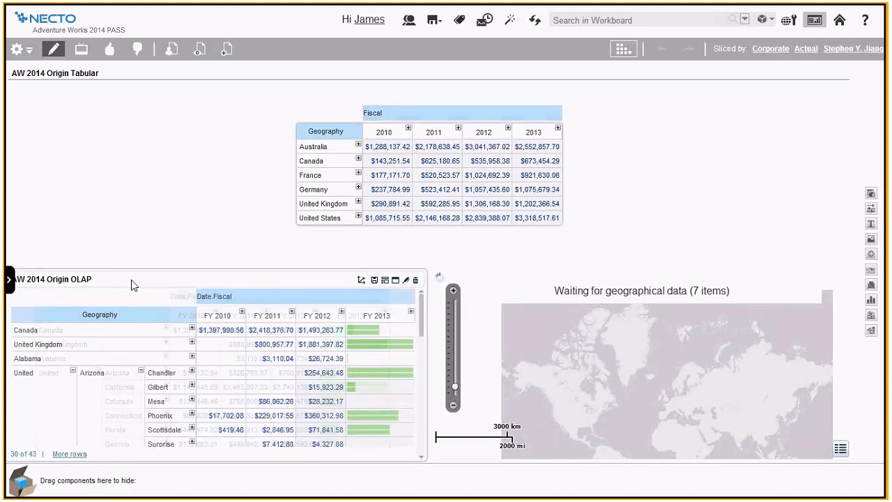
- Run the View Map action on the OLAP grid's Chandler member, view the city in Bing Maps and close the map
{"action": "left_click", "coordinate": [185, 373]}
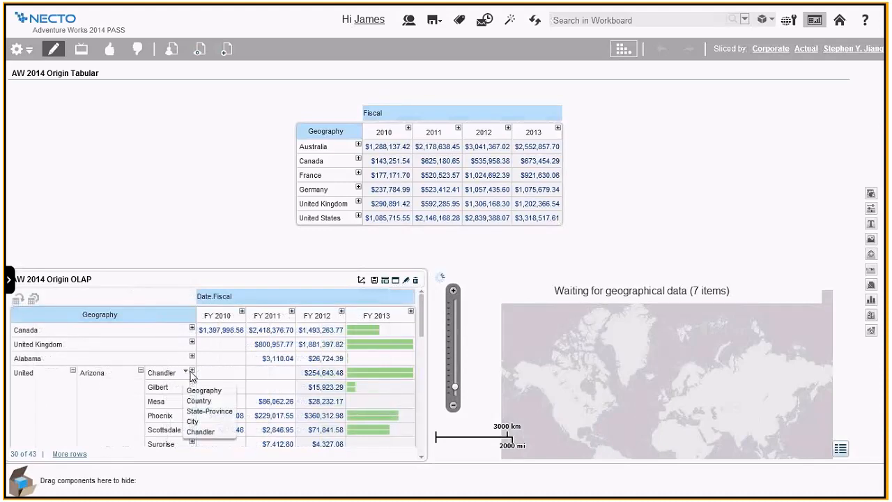
{"action": "left_click", "coordinate": [186, 373]}
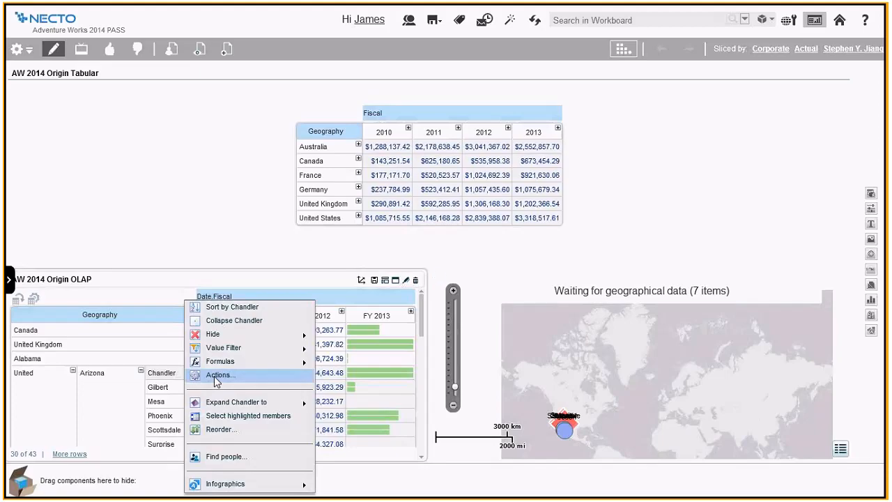
{"action": "left_click", "coordinate": [214, 375]}
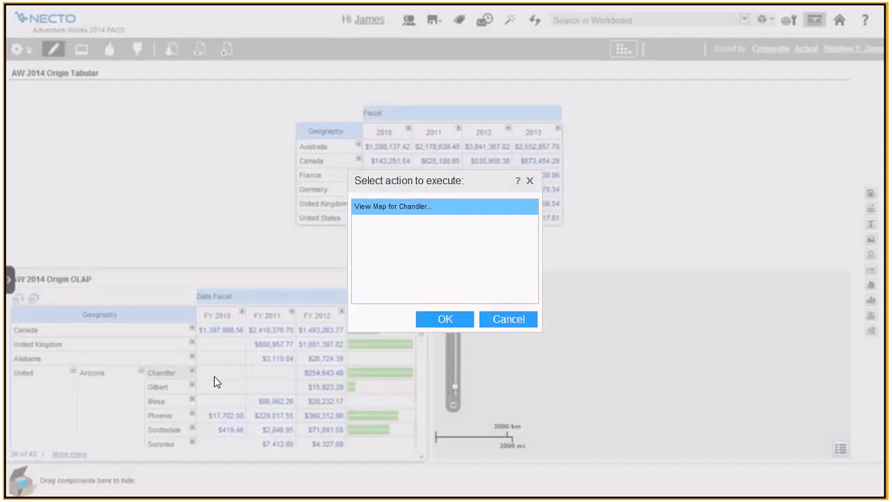
{"action": "left_click", "coordinate": [389, 206]}
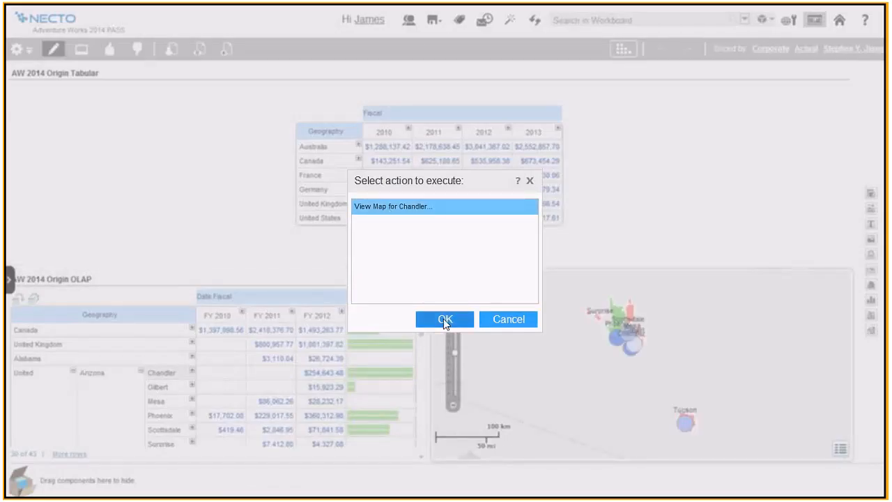
{"action": "left_click", "coordinate": [445, 319]}
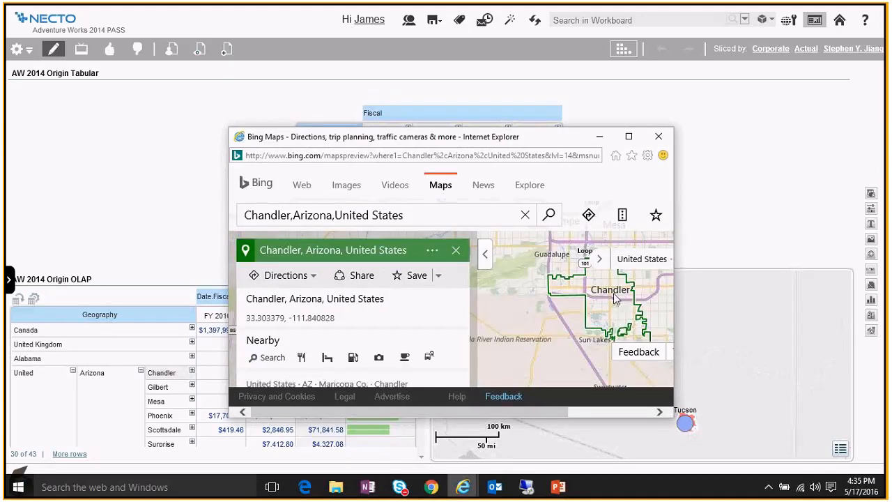
{"action": "left_click", "coordinate": [658, 137]}
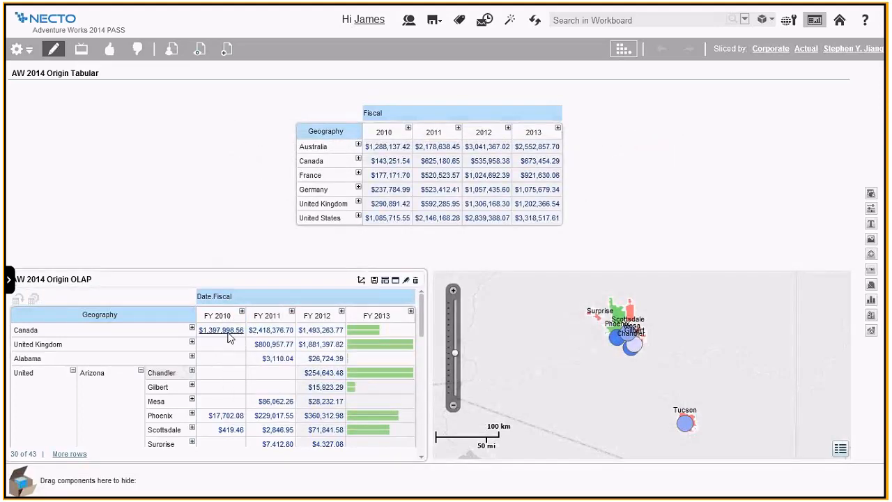
- Run the Internet Details action on Canada's FY 2011 cell in the OLAP grid, view the drillthrough rows and close them
{"action": "left_click", "coordinate": [272, 335]}
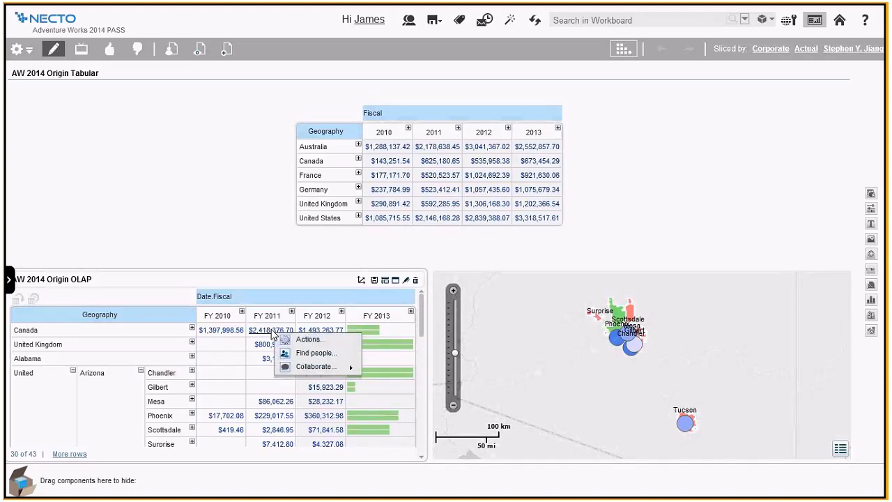
{"action": "left_click", "coordinate": [310, 338]}
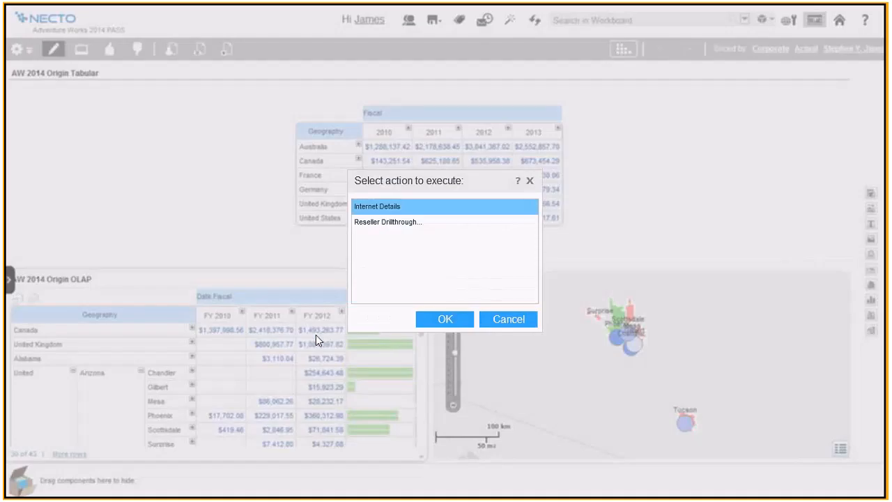
{"action": "left_click", "coordinate": [389, 211]}
{"action": "left_click", "coordinate": [446, 321]}
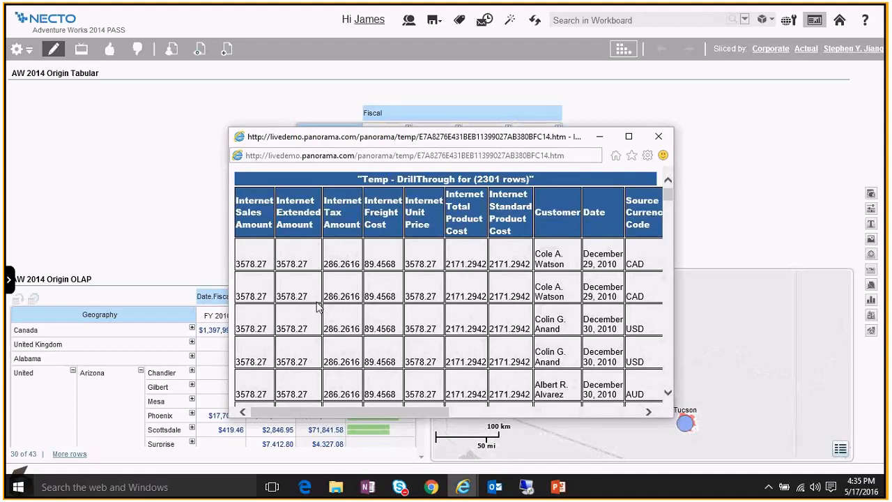
{"action": "left_click", "coordinate": [658, 136]}
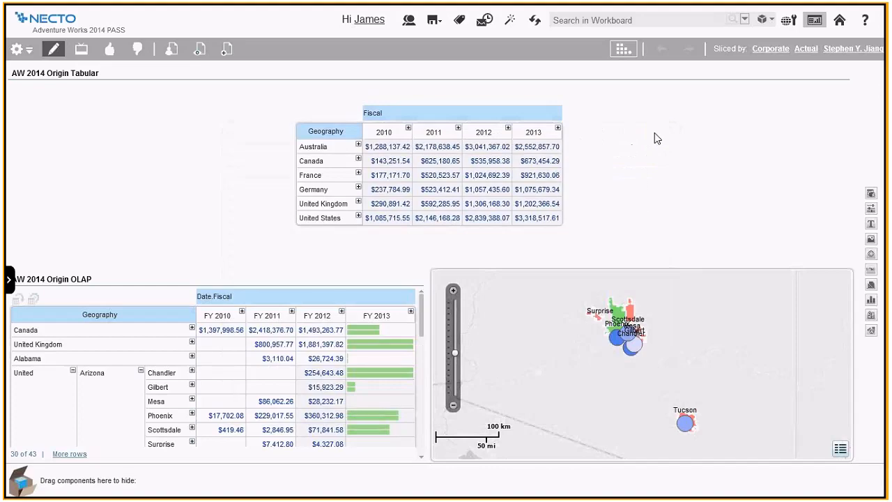
- Expand United States and Arizona in the AW 2014 Origin Tabular grid and view Chandler's map through its View Map action
{"action": "left_click", "coordinate": [359, 217]}
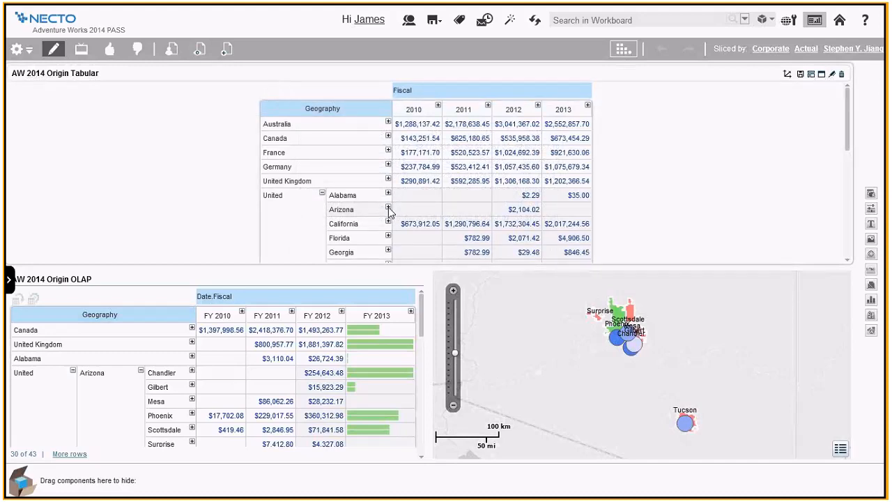
{"action": "left_click", "coordinate": [389, 208]}
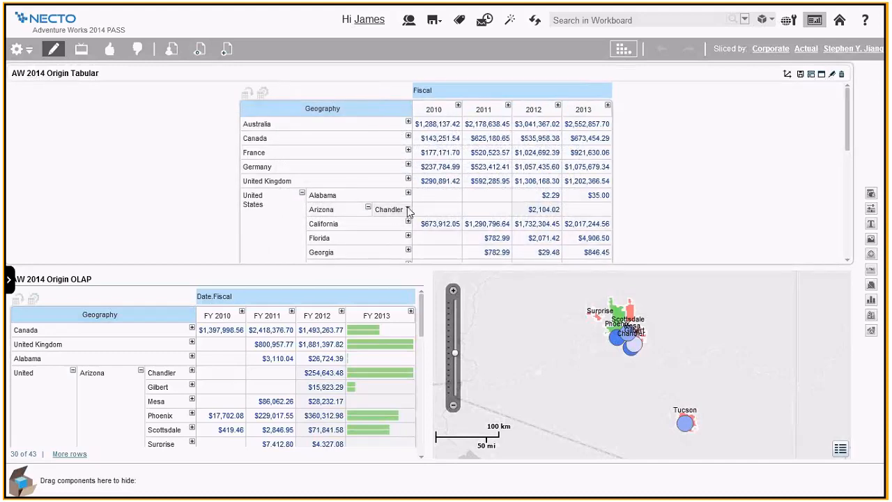
{"action": "left_click", "coordinate": [409, 210]}
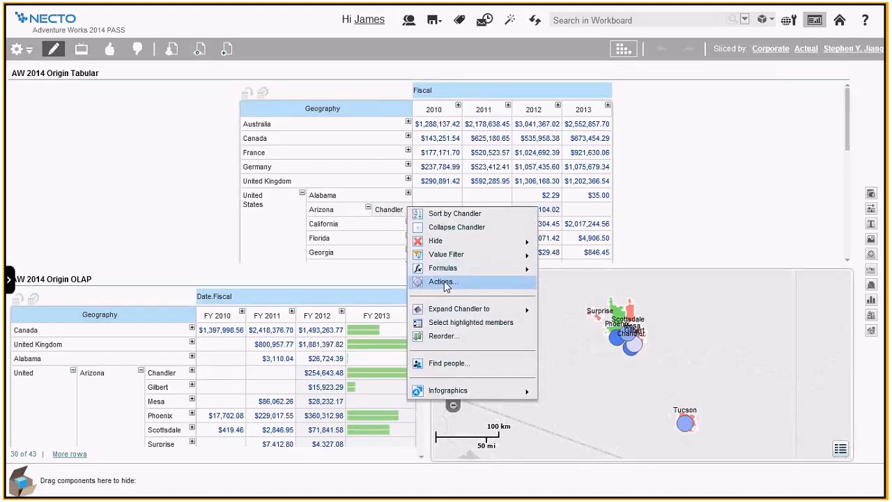
{"action": "left_click", "coordinate": [444, 282]}
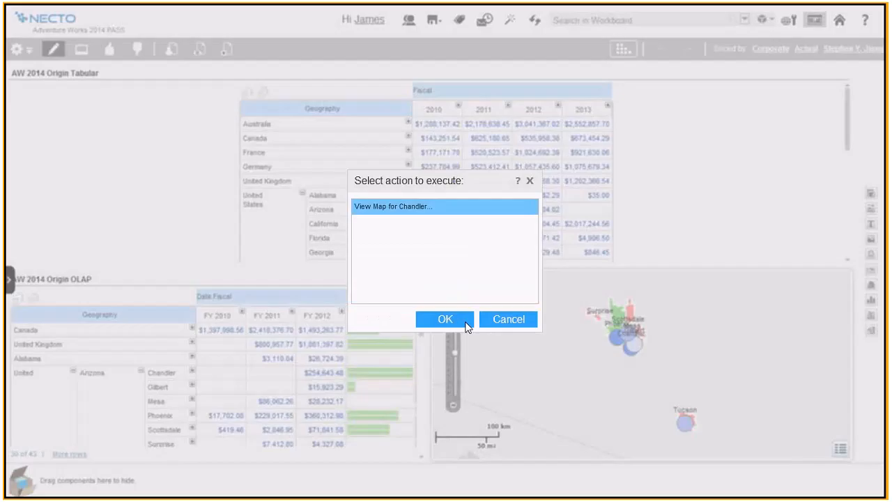
{"action": "left_click", "coordinate": [450, 318]}
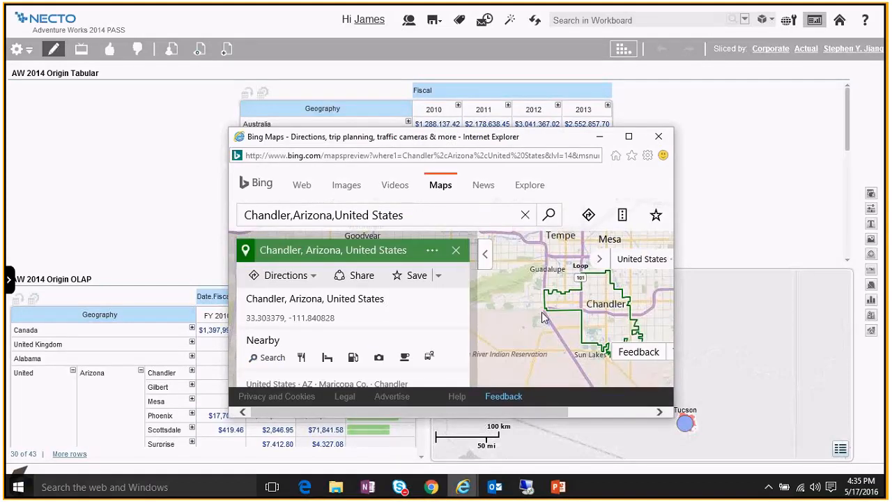
{"action": "left_click", "coordinate": [660, 137]}
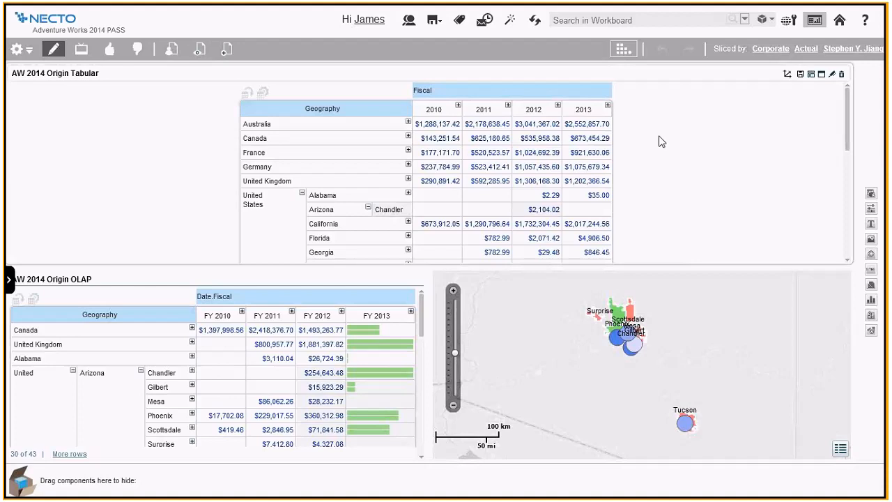
- Turn on One Click Insights exceptions at the -5% threshold for the workboard's grids
{"action": "left_click", "coordinate": [9, 280]}
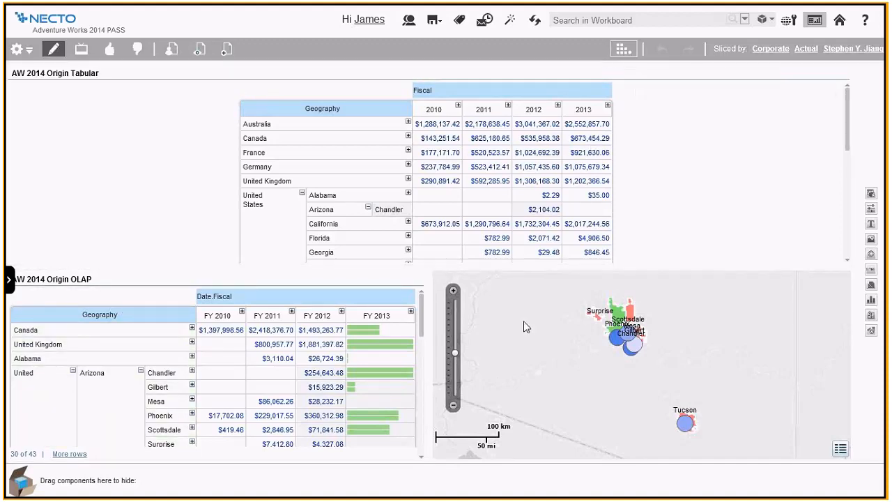
{"action": "left_click", "coordinate": [618, 50]}
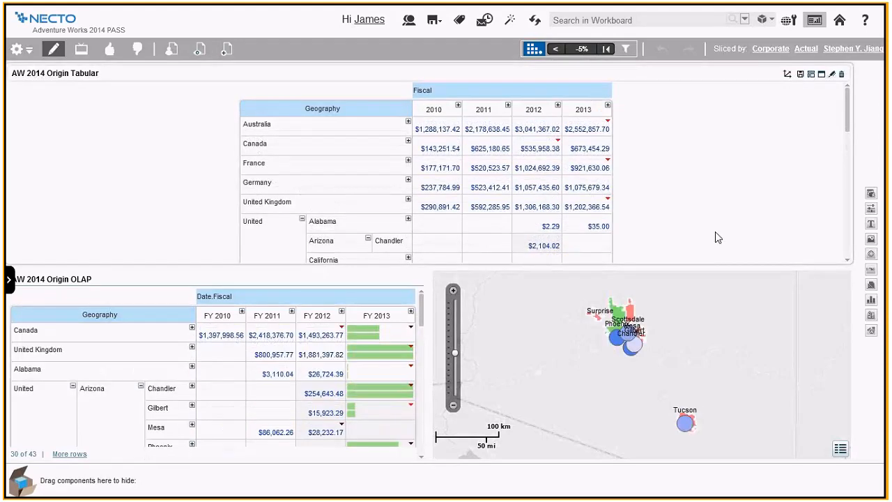
{"action": "mouse_move", "coordinate": [598, 133]}
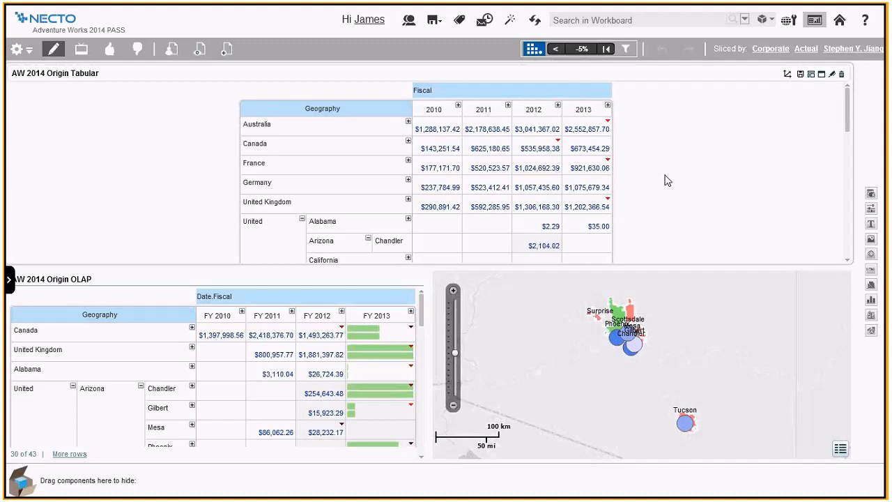
- Create a new notification named Bi in My Notifications
{"action": "left_click", "coordinate": [487, 23]}
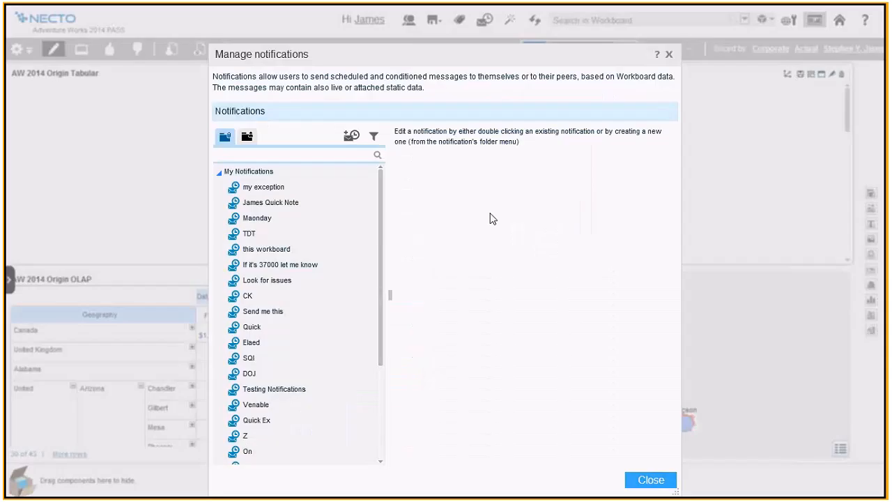
{"action": "left_click", "coordinate": [352, 137]}
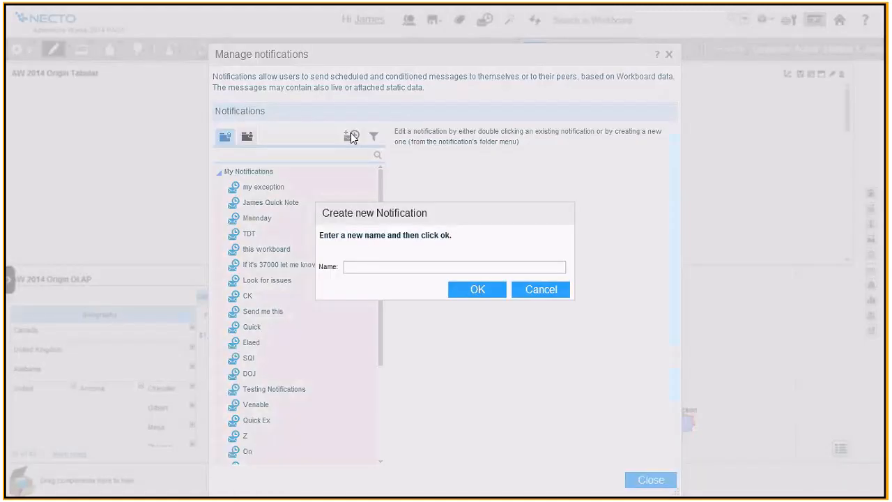
{"action": "type", "text": "B"}
{"action": "left_click", "coordinate": [493, 296]}
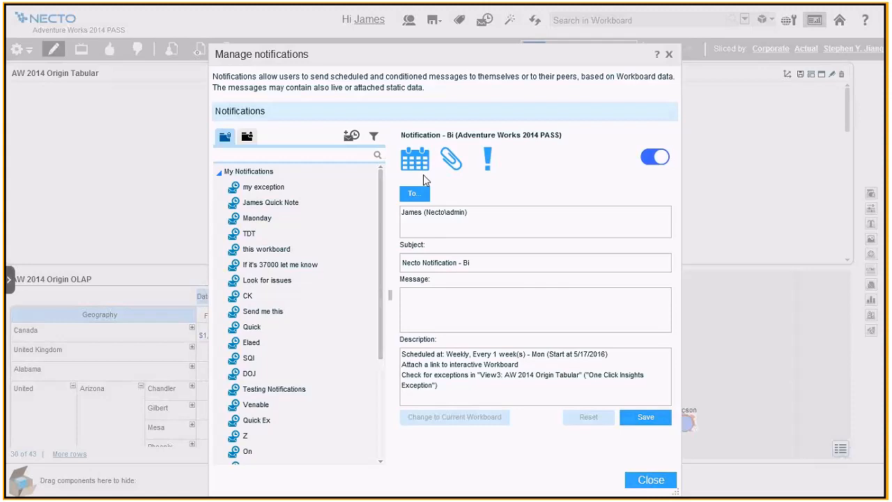
- View the Bi notification's schedule and its available occurrence frequencies, leaving the schedule without changes
{"action": "left_click", "coordinate": [416, 162]}
{"action": "left_click", "coordinate": [494, 246]}
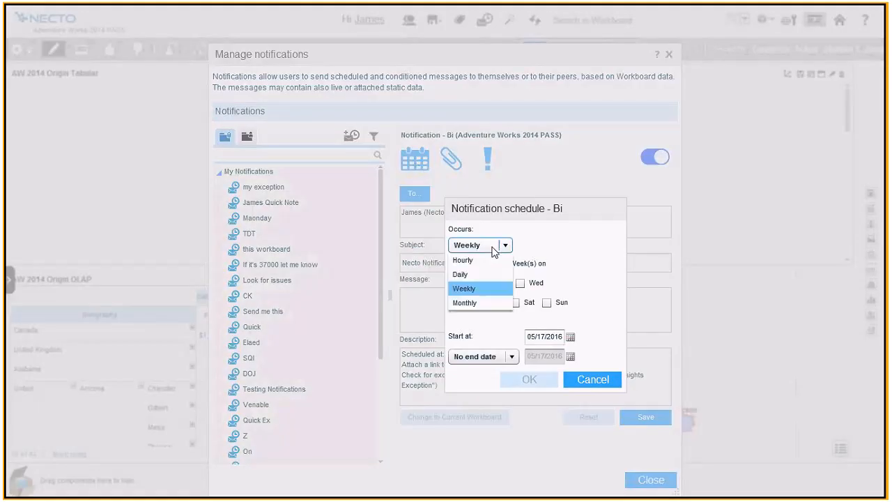
{"action": "left_click", "coordinate": [639, 303]}
{"action": "left_click", "coordinate": [586, 378]}
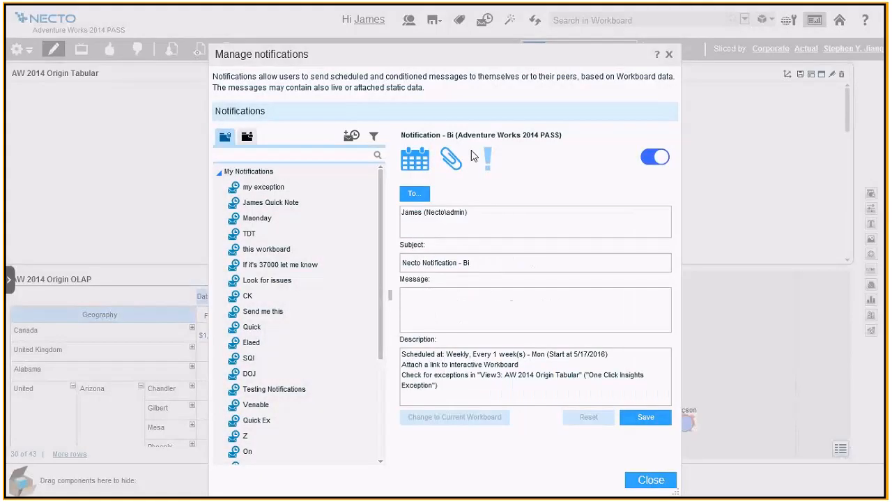
- Try the Excel attachment format for the Bi notification's data and cancel the change
{"action": "left_click", "coordinate": [452, 159]}
{"action": "left_click", "coordinate": [440, 213]}
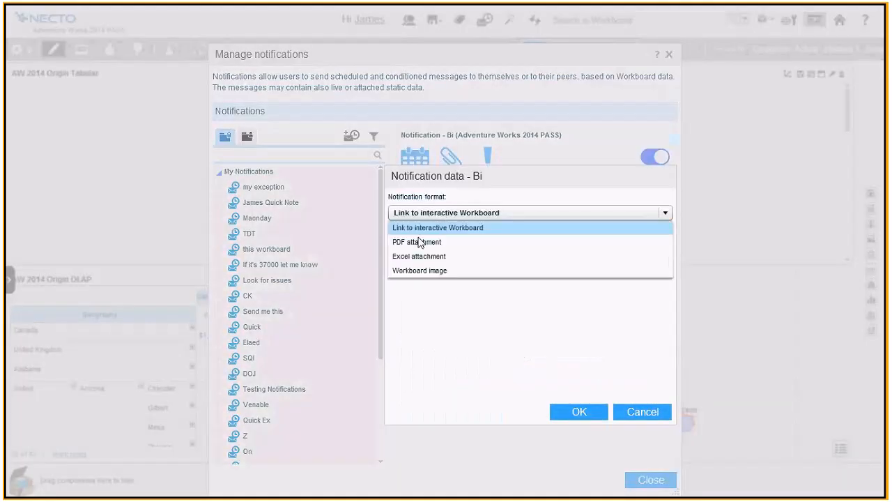
{"action": "left_click", "coordinate": [405, 256]}
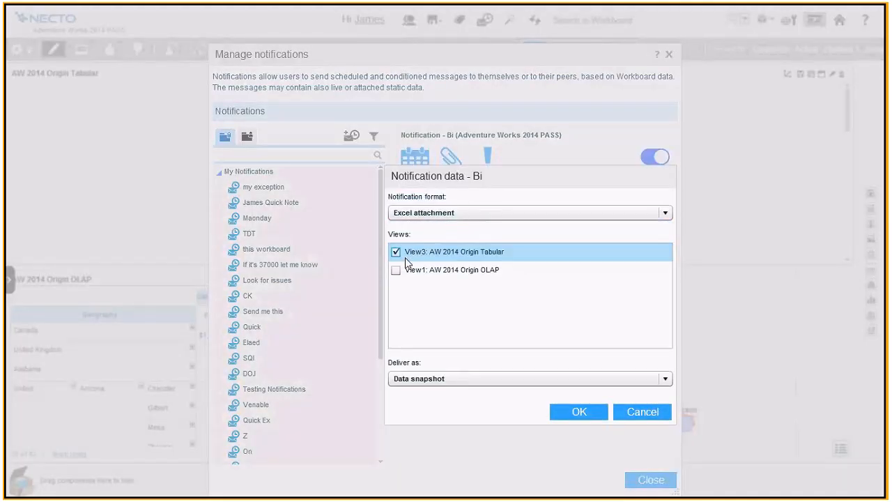
{"action": "left_click", "coordinate": [635, 412]}
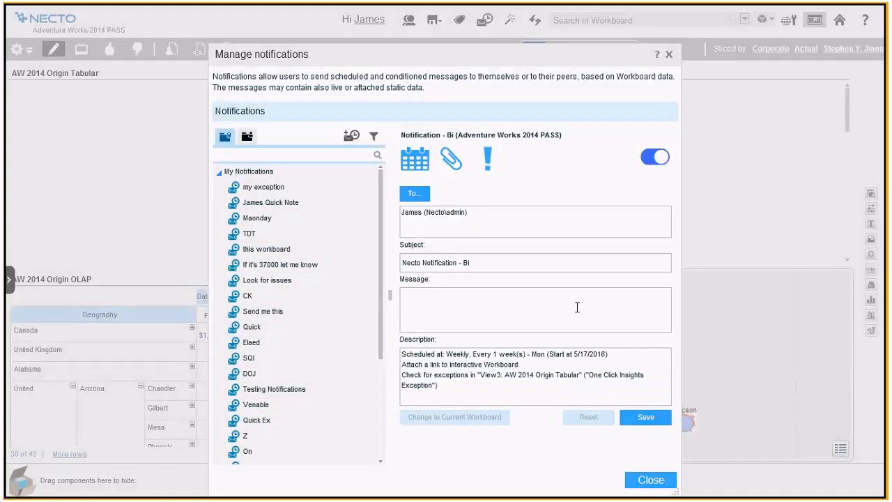
- View the Bi notification's exception conditions and close Manage notifications without saving the changes
{"action": "left_click", "coordinate": [481, 166]}
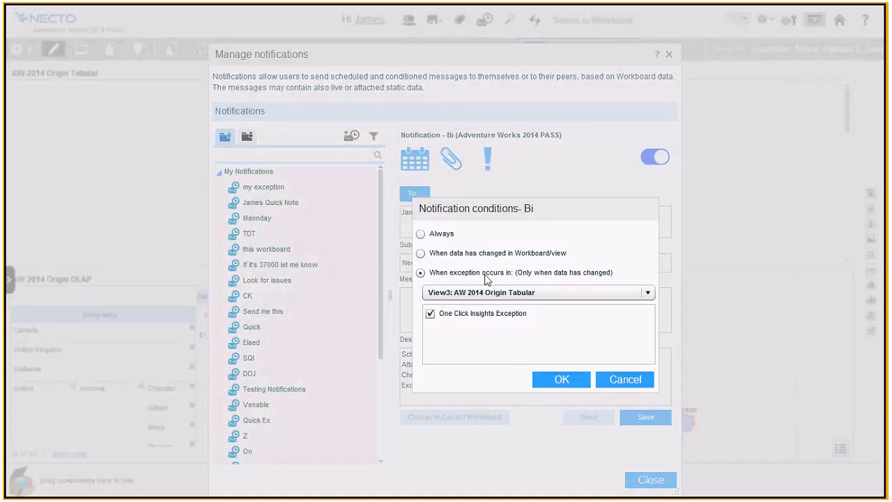
{"action": "left_click", "coordinate": [619, 382]}
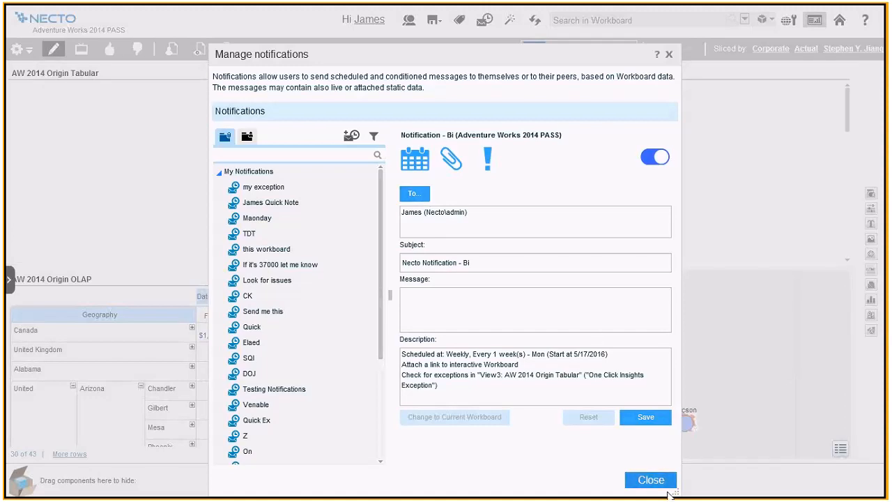
{"action": "left_click", "coordinate": [647, 479]}
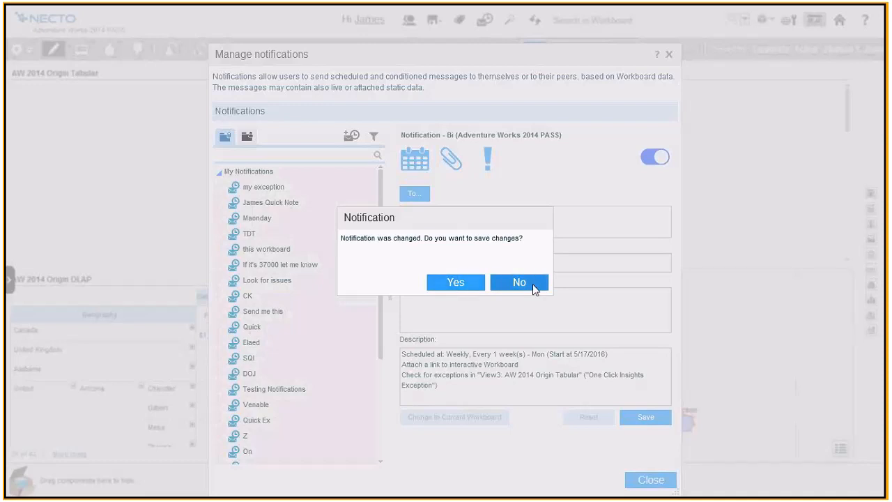
{"action": "left_click", "coordinate": [520, 282]}
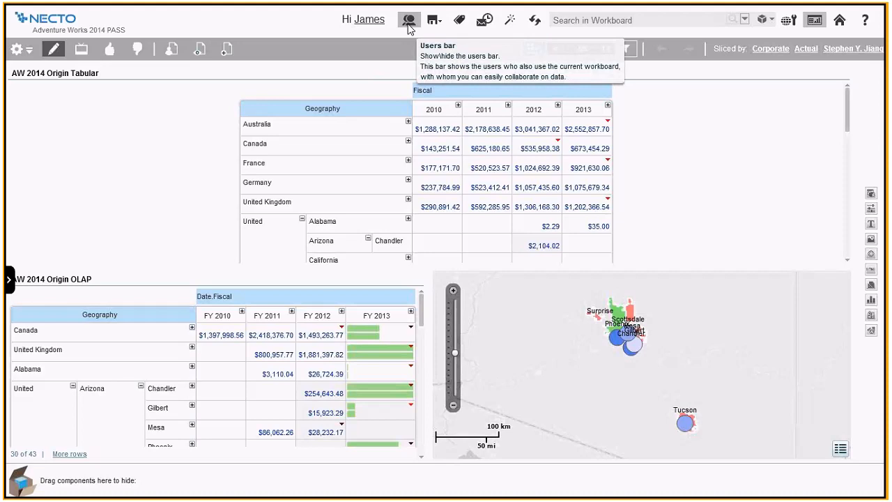
- Open the sharing settings of the Adventure Works 2014 PASS workboard in the private content
{"action": "left_click", "coordinate": [440, 20]}
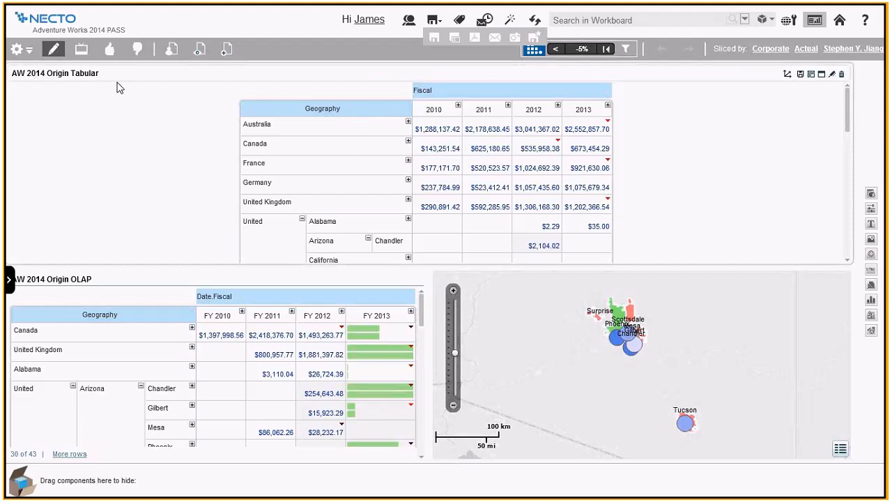
{"action": "left_click", "coordinate": [9, 279]}
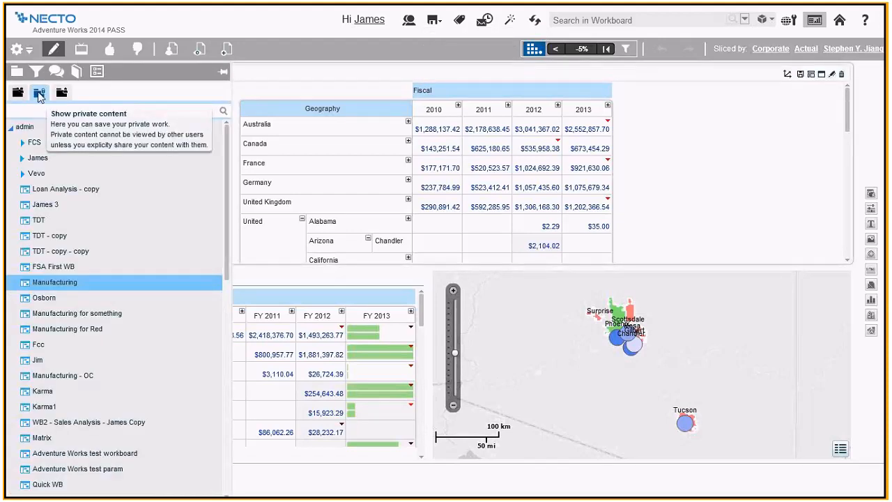
{"action": "left_click_drag", "start_coordinate": [225, 259], "coordinate": [229, 479]}
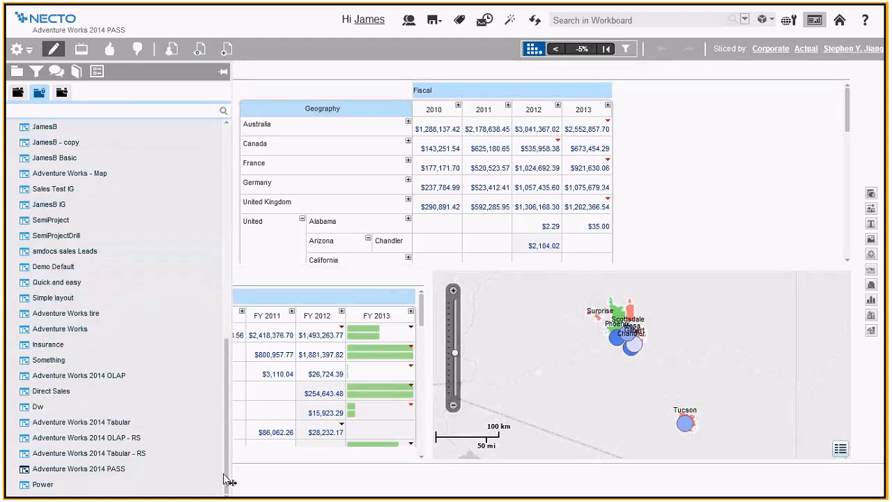
{"action": "left_click", "coordinate": [132, 469]}
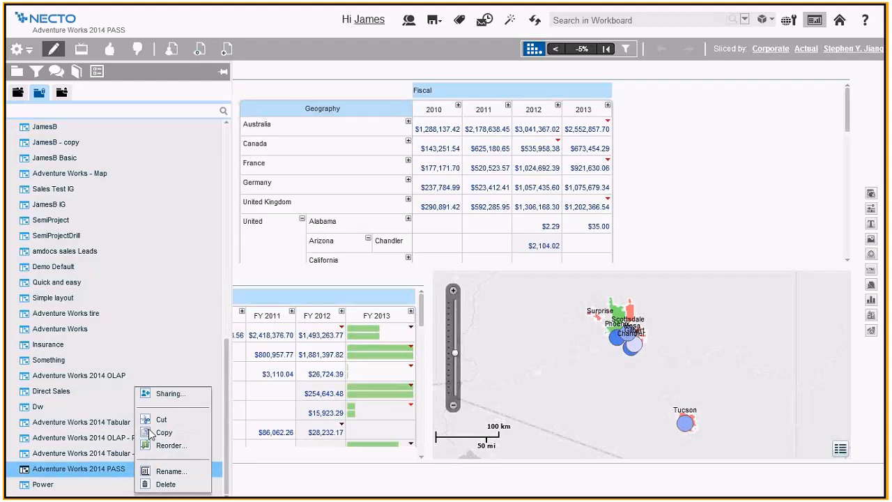
{"action": "left_click", "coordinate": [178, 395]}
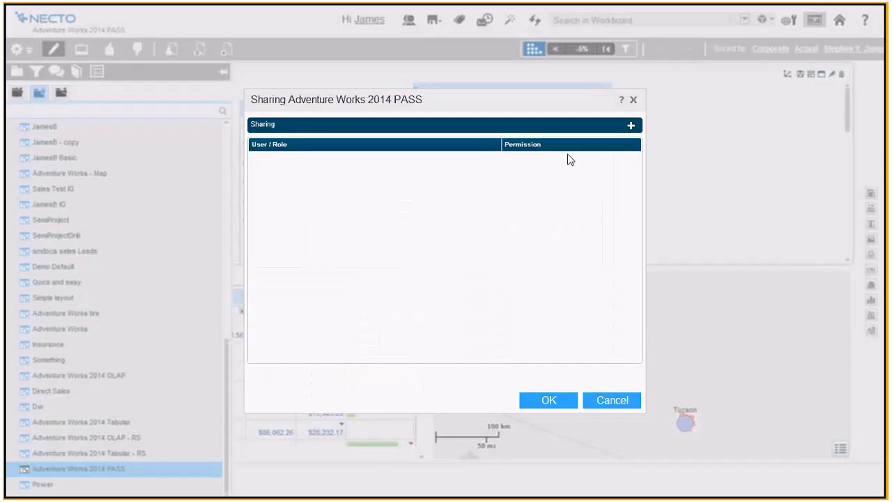
- Find a user by searching for "chr" and share Adventure Works 2014 PASS with that user with Read permission
{"action": "left_click", "coordinate": [632, 127]}
{"action": "left_click", "coordinate": [494, 159]}
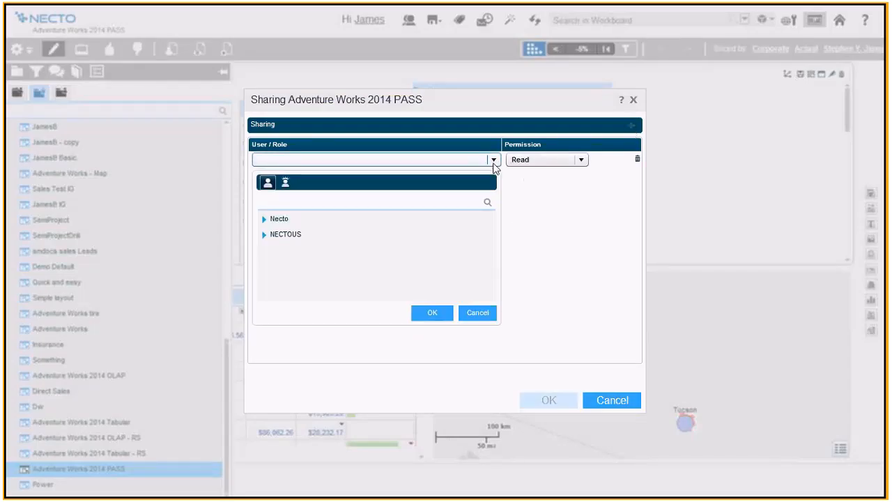
{"action": "left_click", "coordinate": [279, 201]}
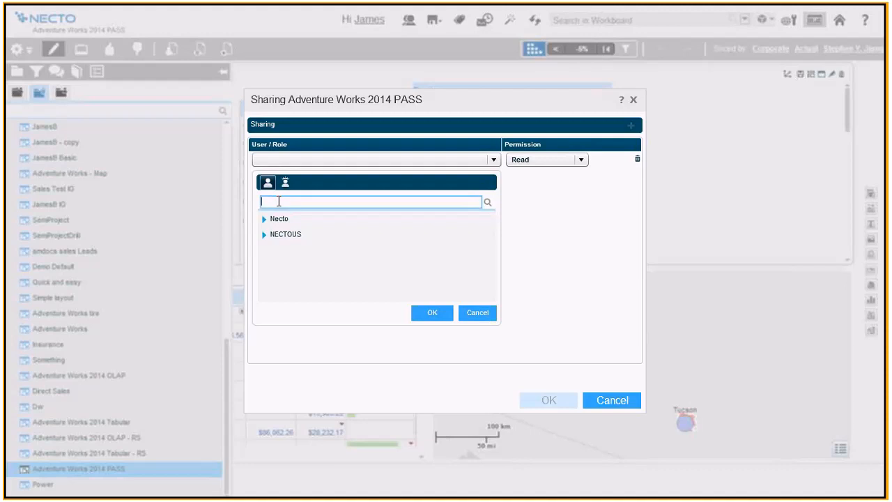
{"action": "type", "text": "chr"}
{"action": "left_click", "coordinate": [302, 235]}
{"action": "left_click", "coordinate": [437, 313]}
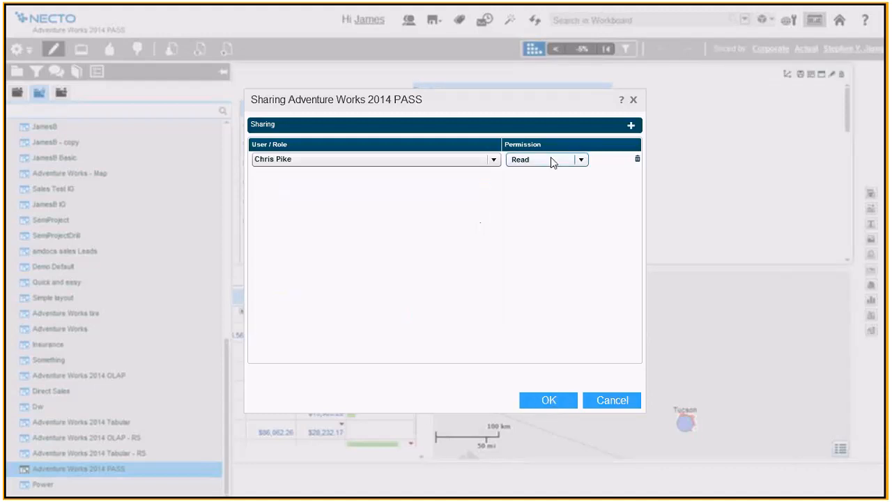
{"action": "left_click", "coordinate": [549, 401]}
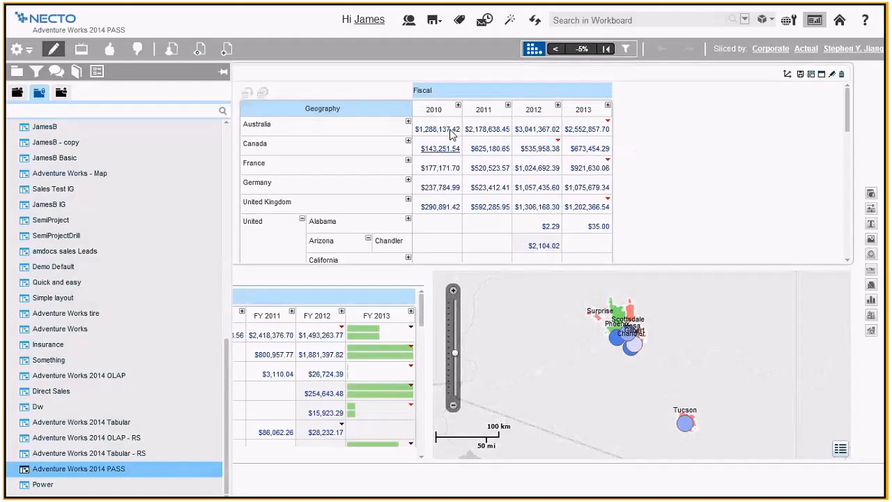
- View the user list for other users' content, and the options offered for Canada's 2012 value in the Tabular grid
{"action": "left_click", "coordinate": [61, 92]}
{"action": "left_click", "coordinate": [104, 170]}
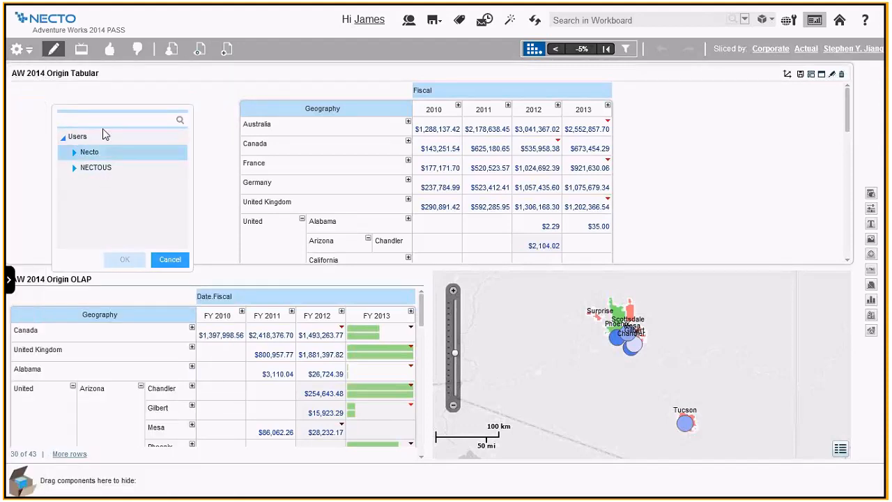
{"action": "left_click", "coordinate": [174, 260]}
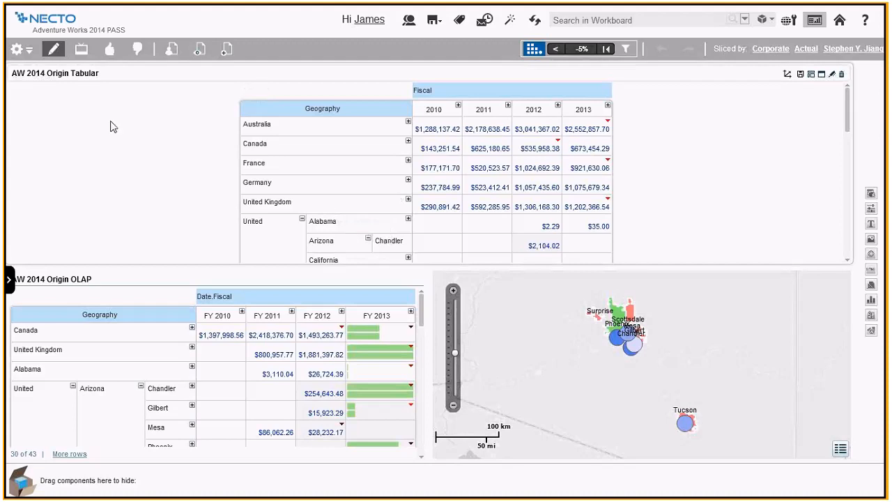
{"action": "left_click", "coordinate": [537, 152]}
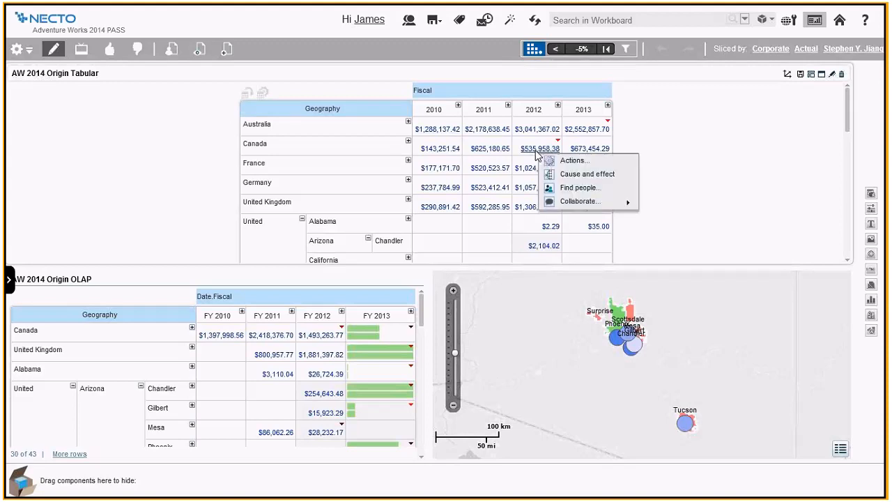
{"action": "left_click", "coordinate": [77, 144]}
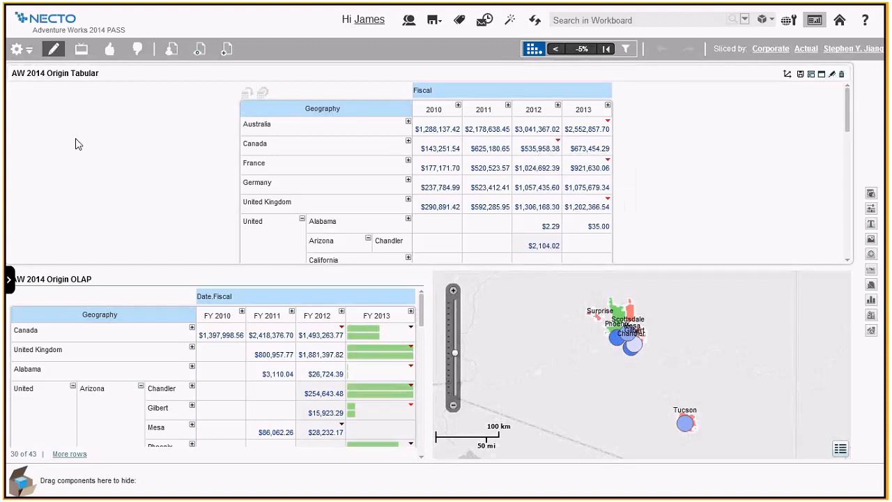
- Show the users bar and start a discussion with one user on Australia's 2013 Tabular value, adding the text "jkkfdsnjfkds"
{"action": "left_click", "coordinate": [408, 21]}
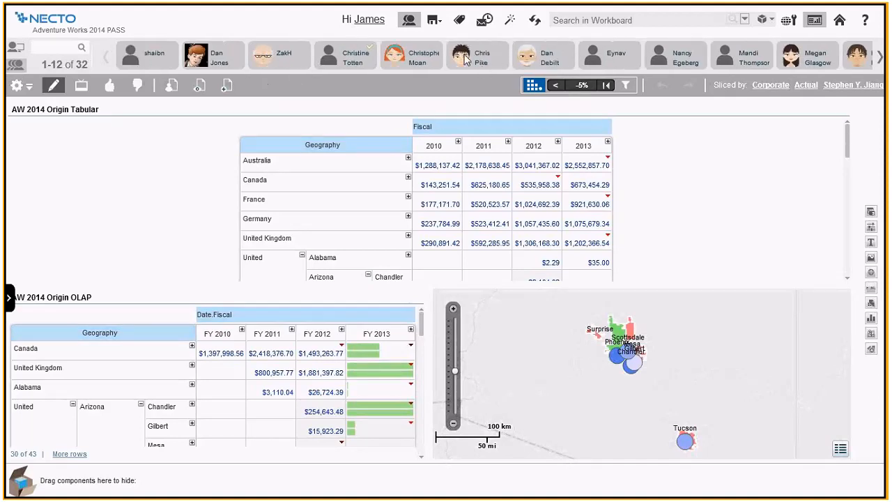
{"action": "left_click_drag", "start_coordinate": [466, 61], "coordinate": [596, 165]}
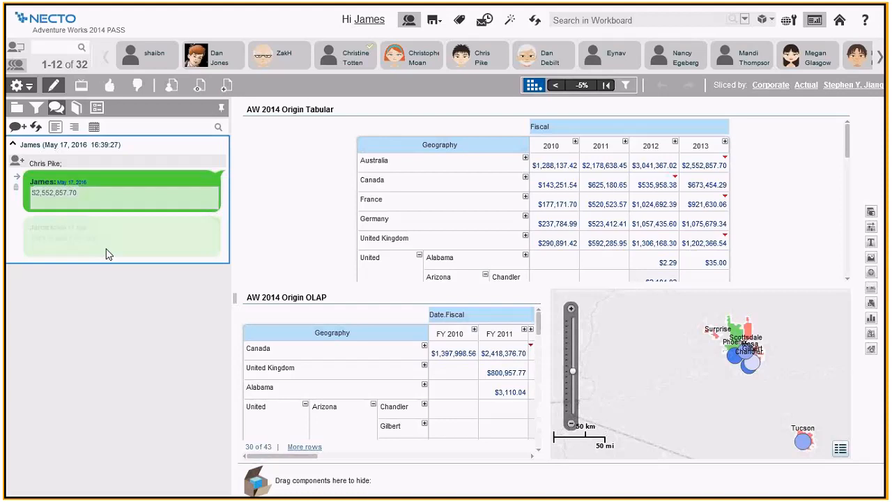
{"action": "type", "text": "jkkfdsnjfkds"}
- Add a second user from the users bar to the discussion and share the current workboard with them
{"action": "left_click_drag", "start_coordinate": [284, 54], "coordinate": [194, 50]}
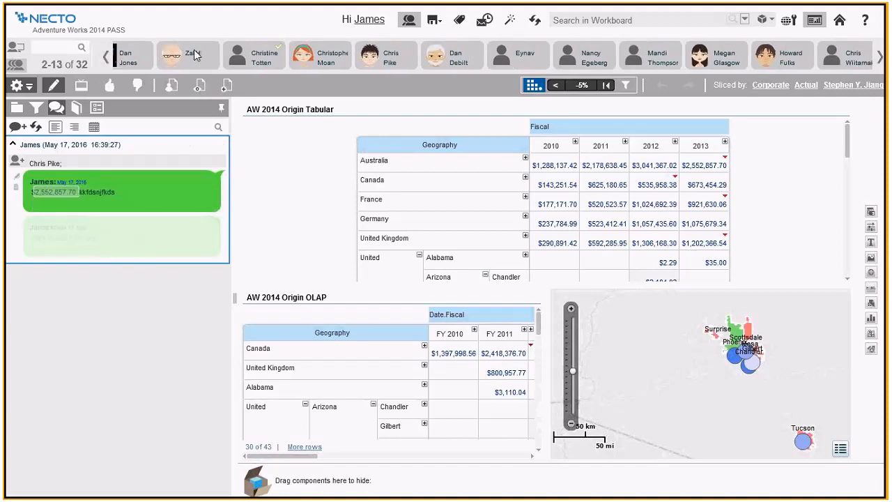
{"action": "left_click_drag", "start_coordinate": [264, 58], "coordinate": [19, 165]}
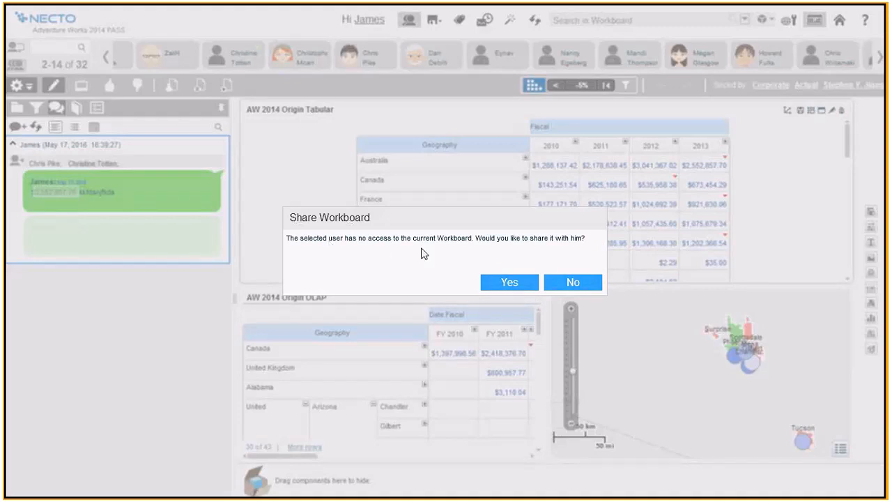
{"action": "left_click", "coordinate": [510, 282]}
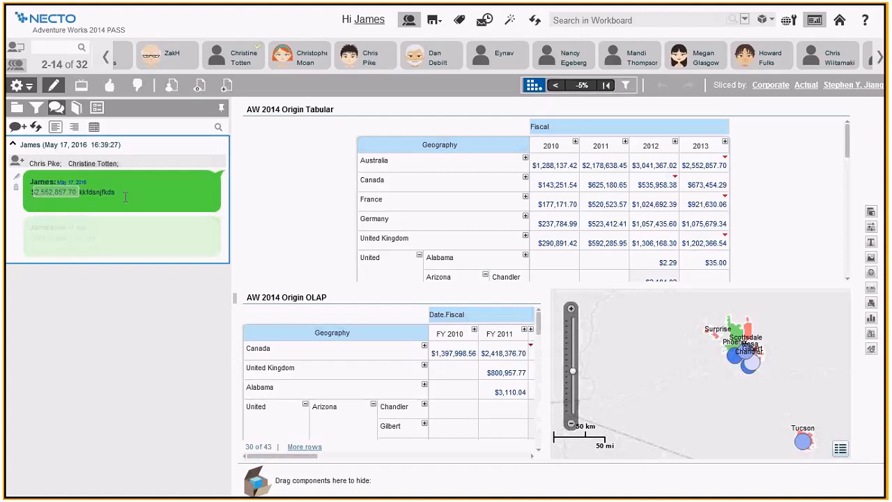
- Open the workboard view linked to the discussion message and examine Australia's 2013 value in the AW 2014 Origin Tabular grid
{"action": "left_click", "coordinate": [60, 196]}
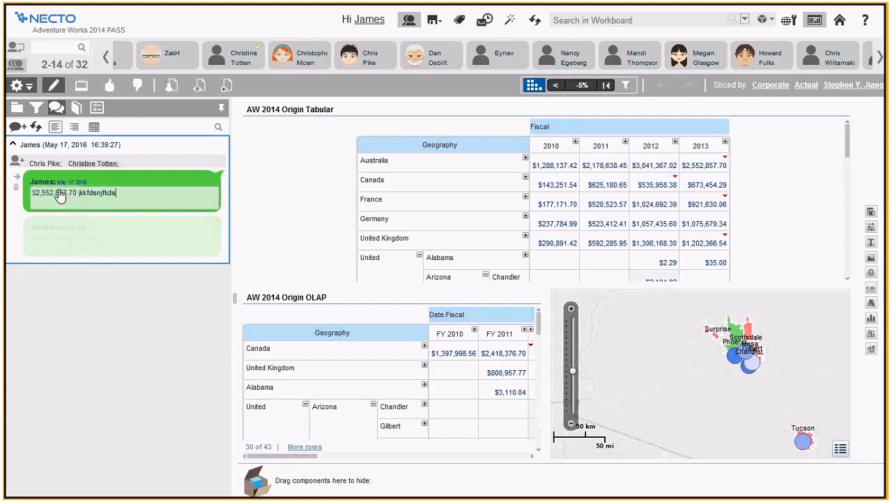
{"action": "left_click", "coordinate": [149, 178]}
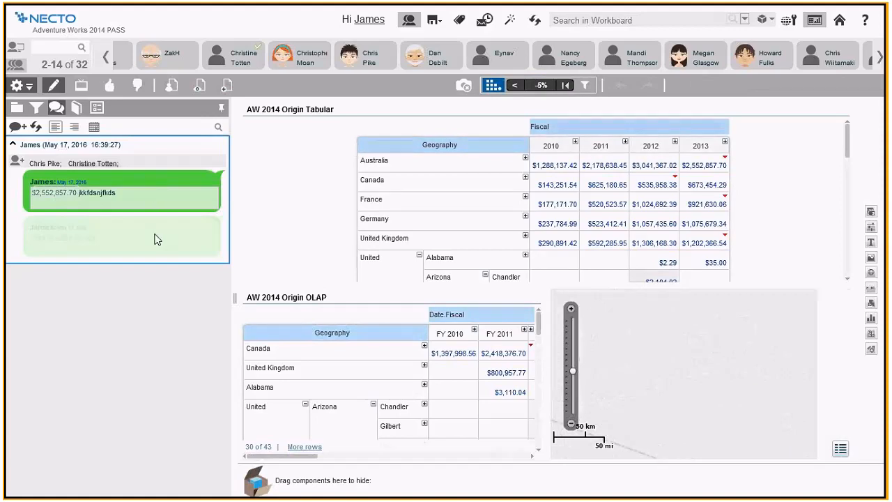
{"action": "left_click", "coordinate": [704, 169]}
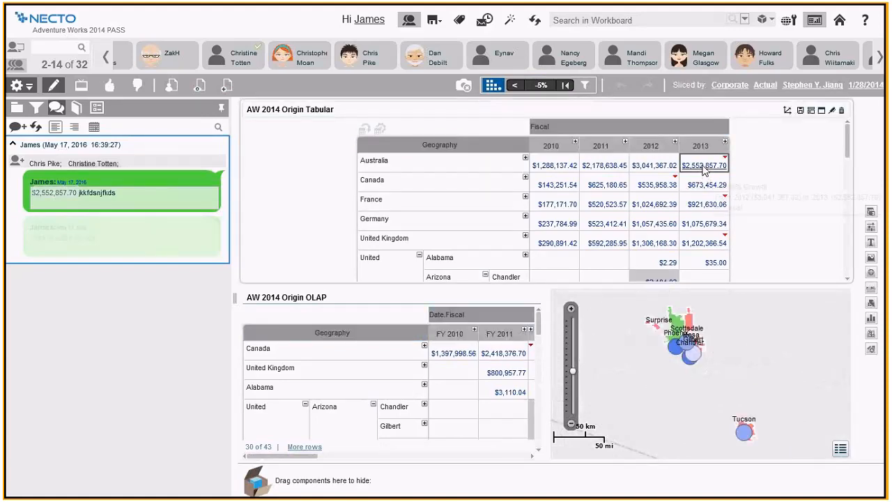
{"action": "mouse_move", "coordinate": [705, 173]}
{"action": "left_click", "coordinate": [408, 21]}
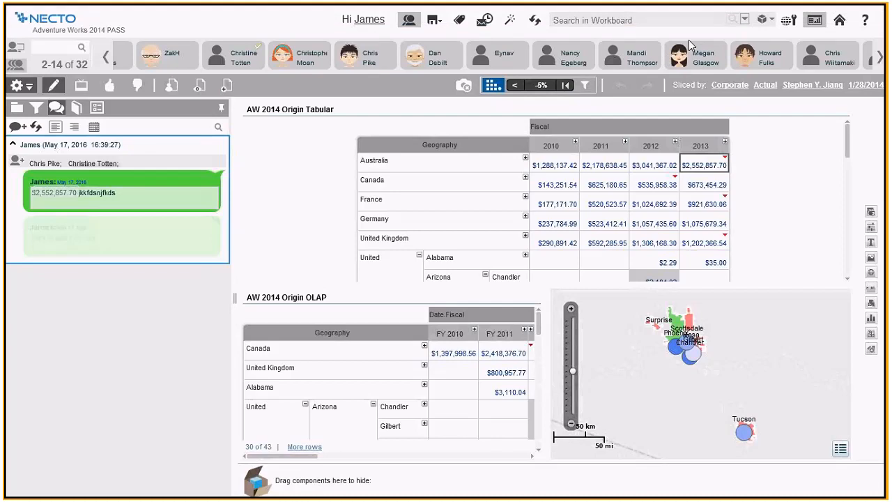
- Switch to the Skype for Business conversation window and stop presenting the screen
{"action": "key", "text": "alt+Tab"}
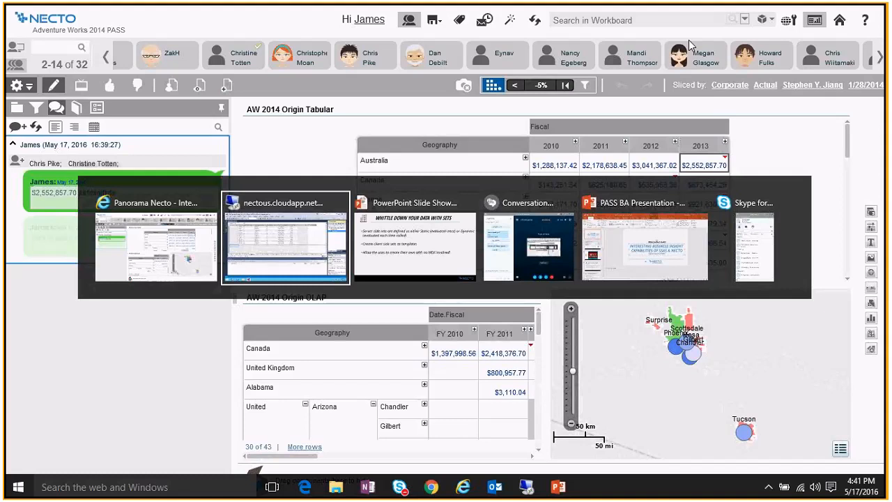
{"action": "key", "text": "alt+Tab"}
{"action": "key", "text": "alt+Tab"}
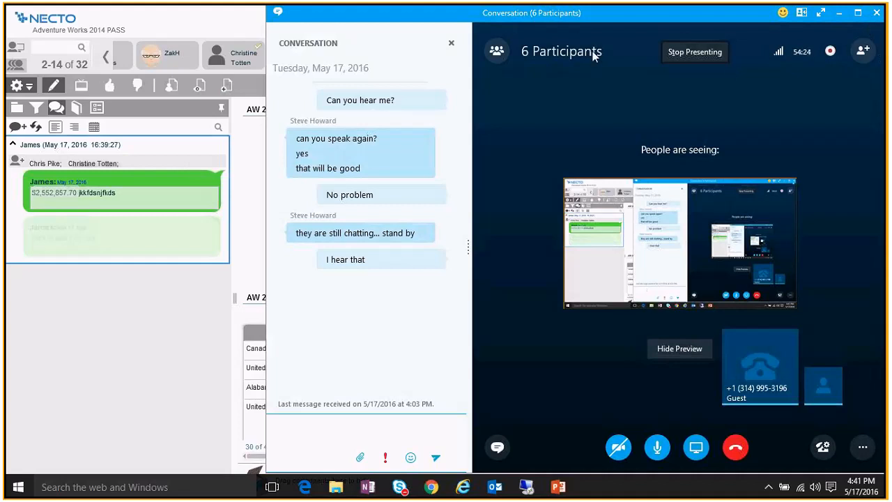
{"action": "left_click", "coordinate": [694, 57]}
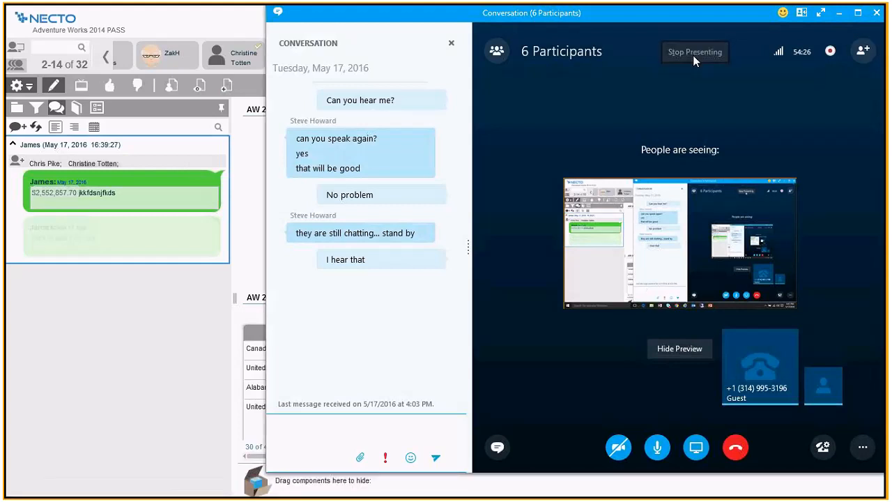